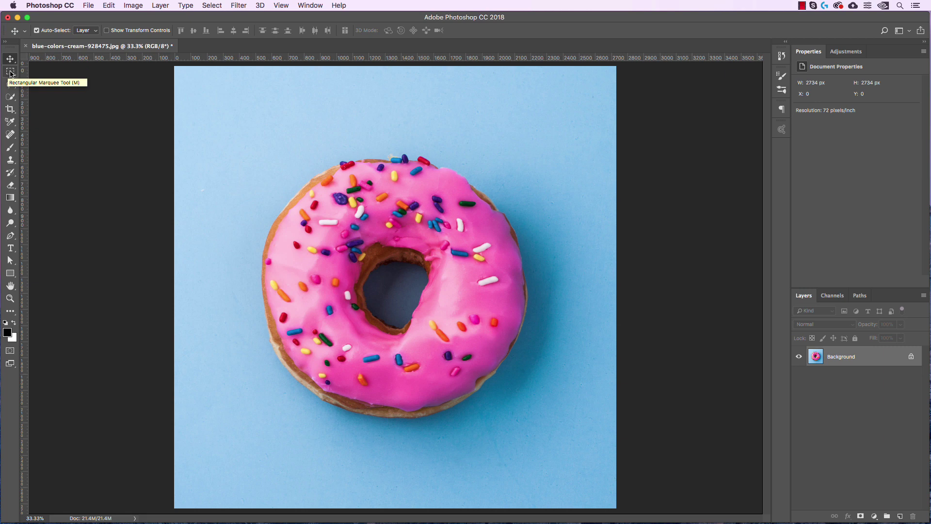
- Select most of the donut with a rectangular marquee and move the selected pixels down and to the right
left_click(10, 72)
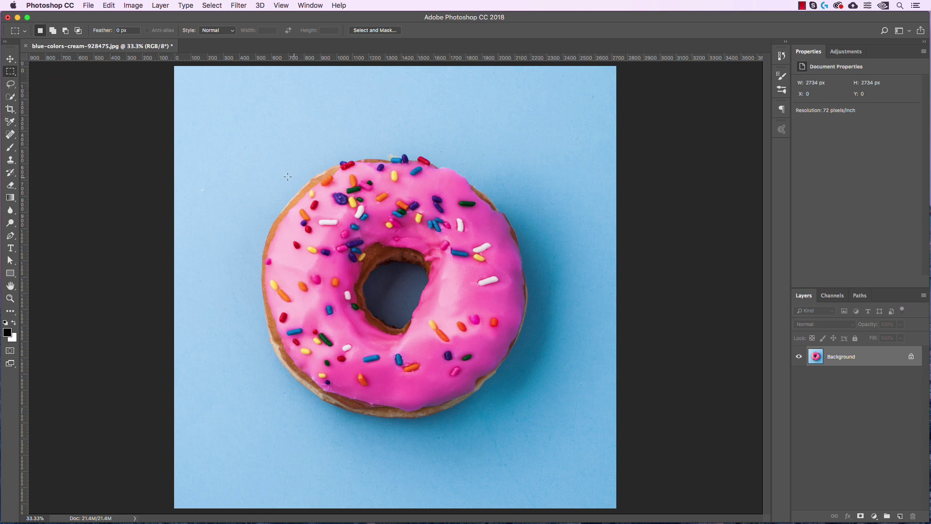
left_click_drag(243, 151, 505, 368)
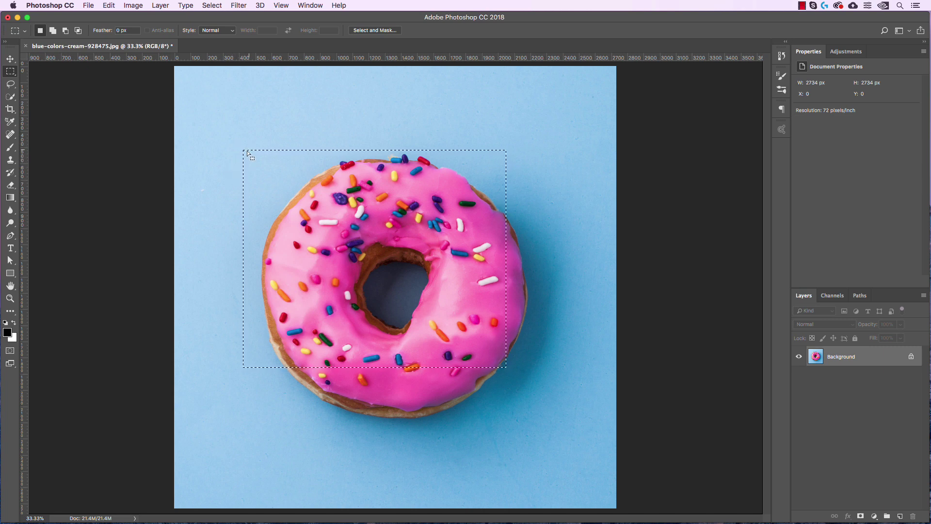
left_click(10, 59)
left_click_drag(335, 223, 499, 330)
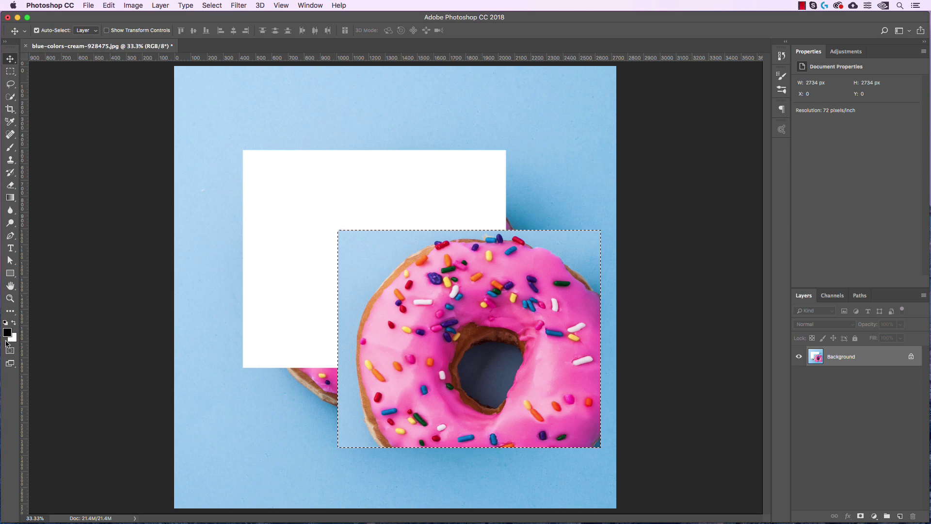
mouse_move(465, 275)
left_mouse_down()
mouse_move(404, 219)
mouse_move(463, 267)
left_mouse_up()
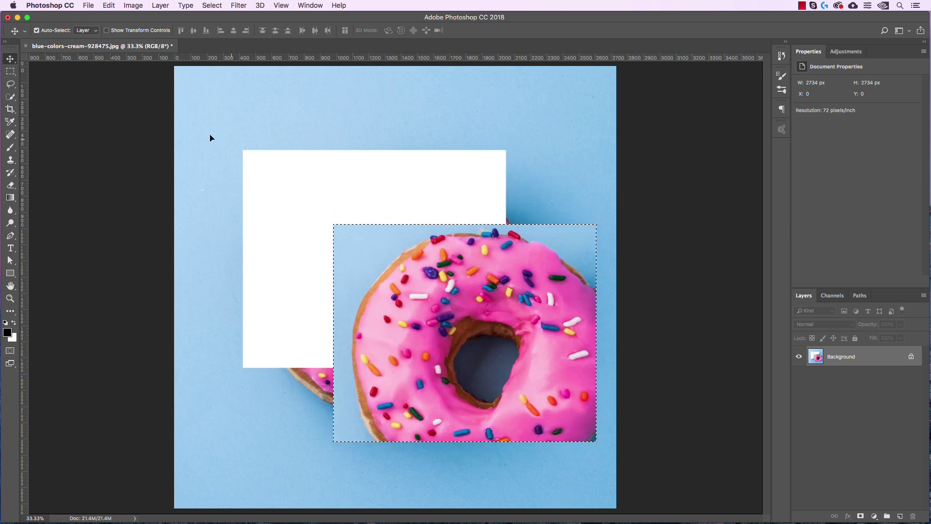
- Deselect the moved area and try to move the Background layer, cancelling its conversion to a normal layer
left_click(10, 71)
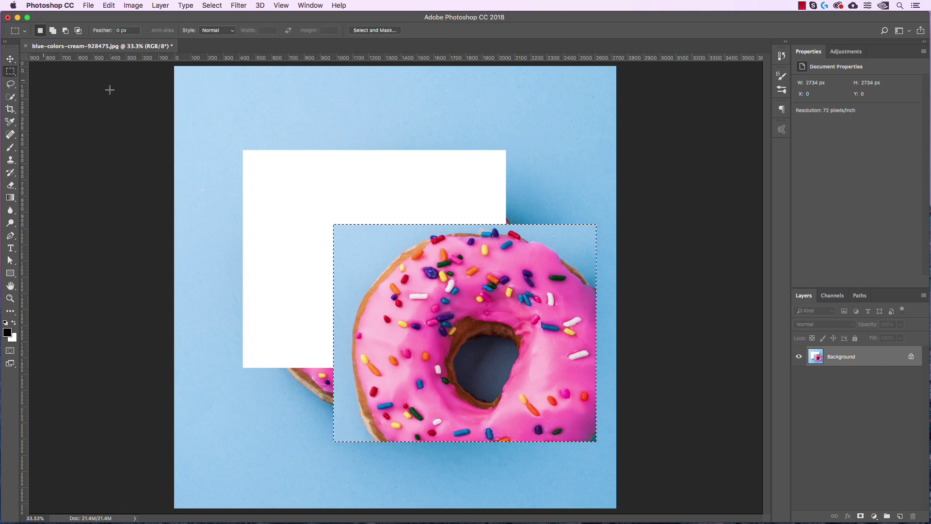
left_click(322, 127)
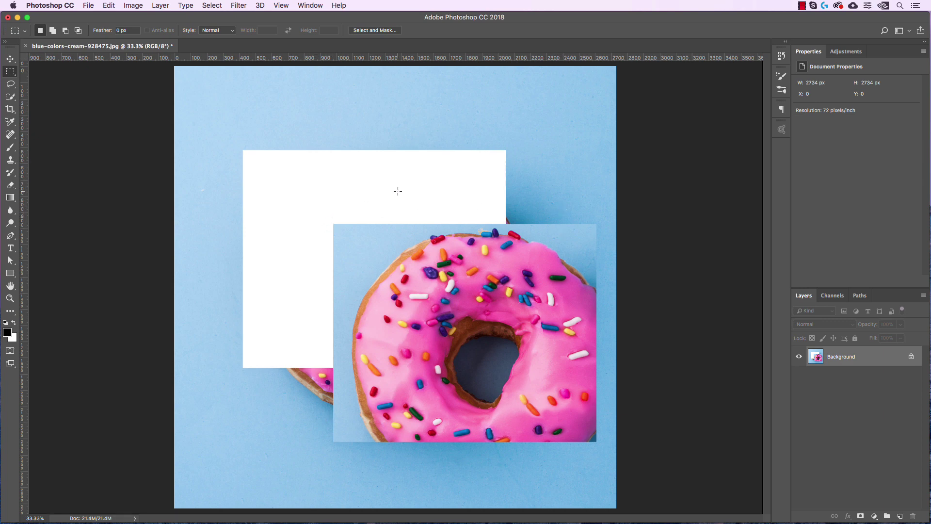
left_click(11, 58)
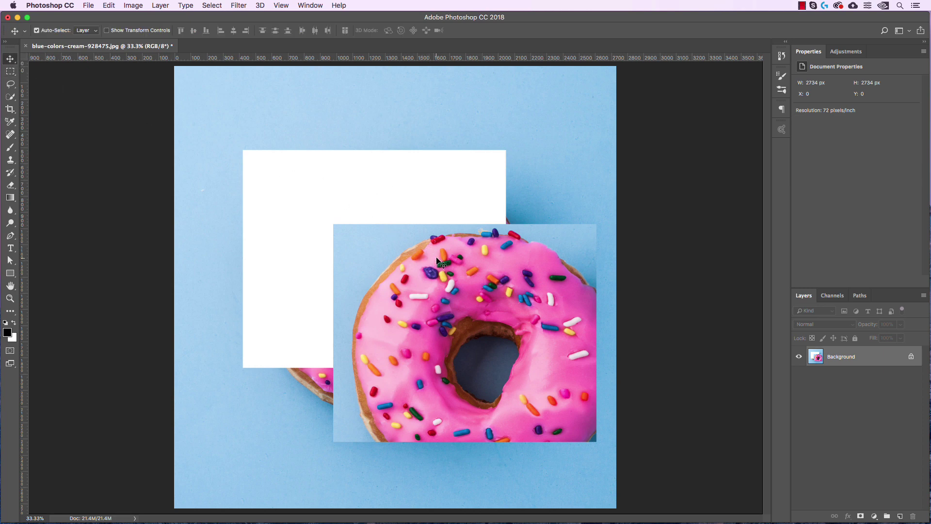
left_click_drag(440, 262, 388, 199)
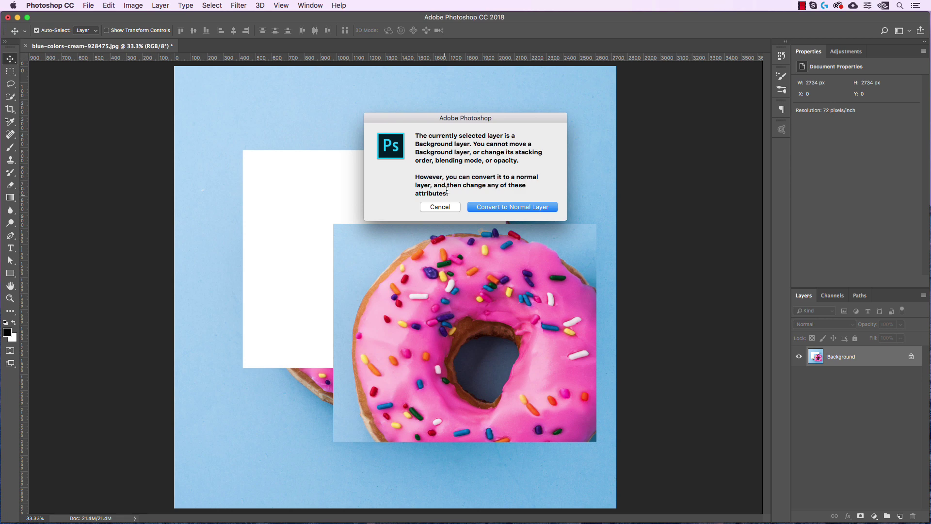
left_click(447, 208)
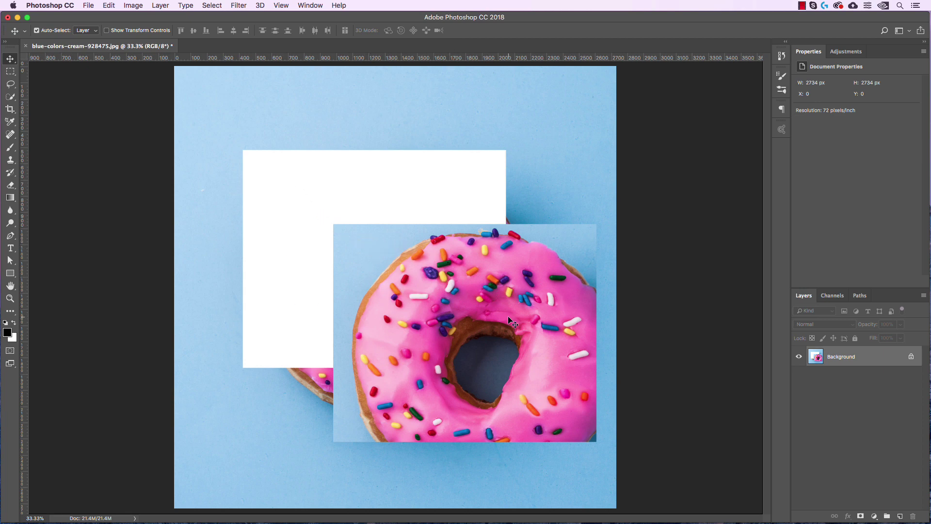
- Undo the deselection and the pixel move, and clear the restored rectangular selection
key("super+z")
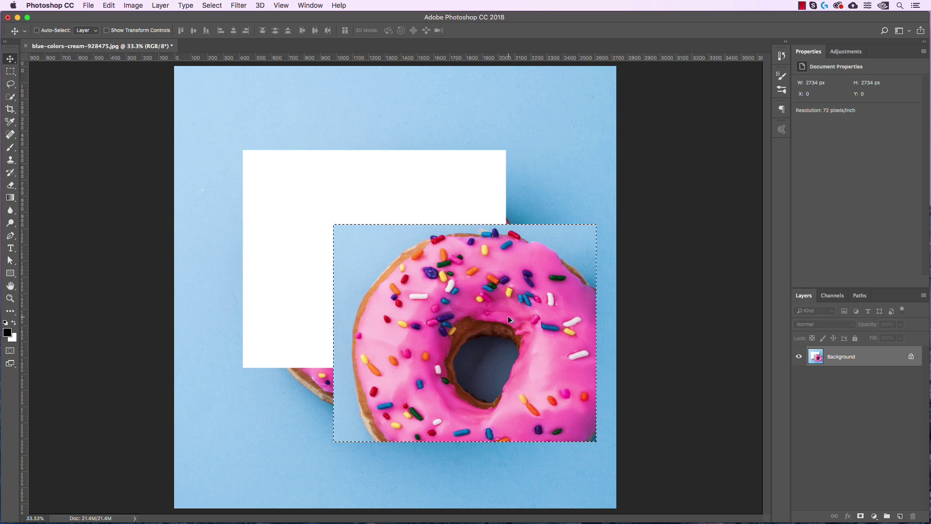
key("super+z")
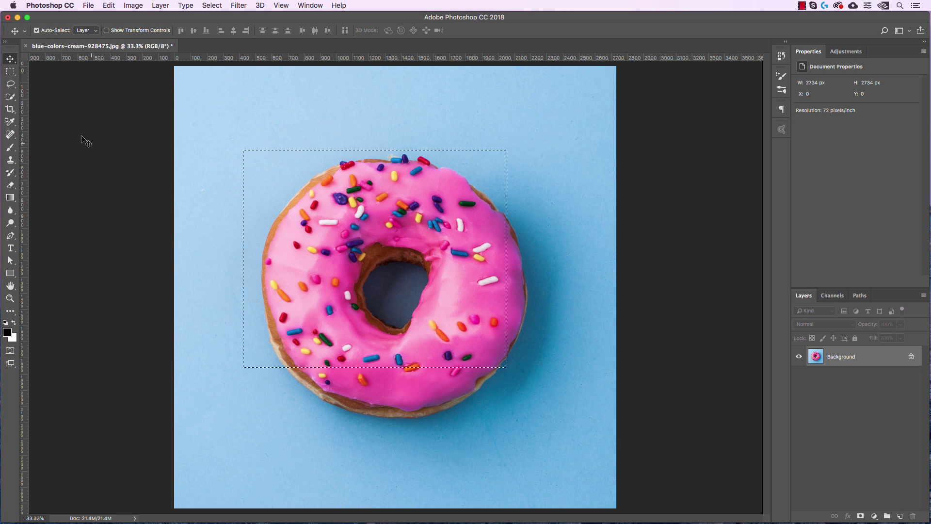
left_click(11, 72)
left_click(308, 118)
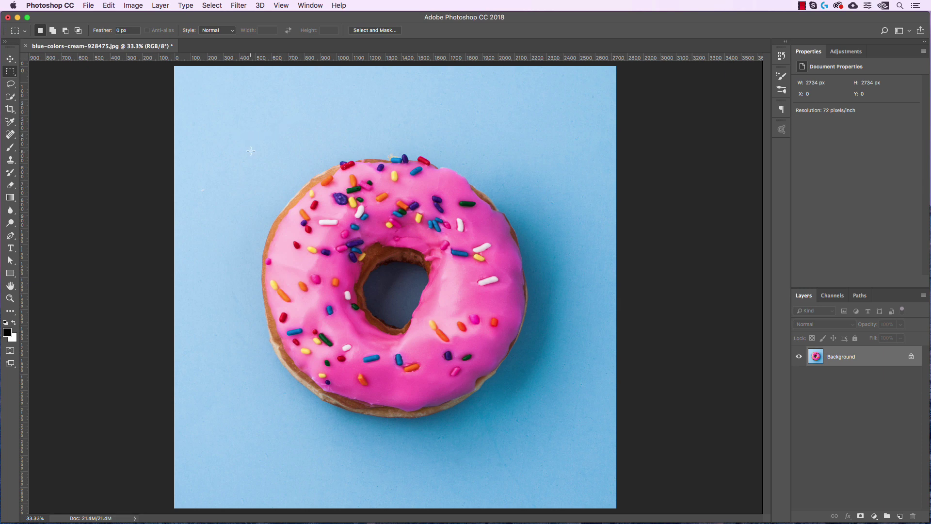
- Copy a rectangular selection of about 1708 x 1538 px around the donut and paste it onto a new layer
left_click_drag(251, 149, 529, 397)
key("v")
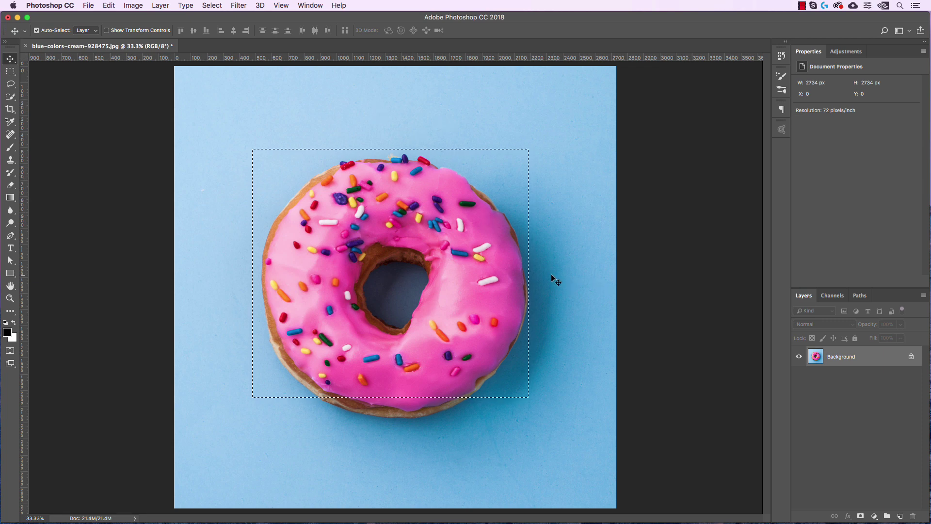
key("super")
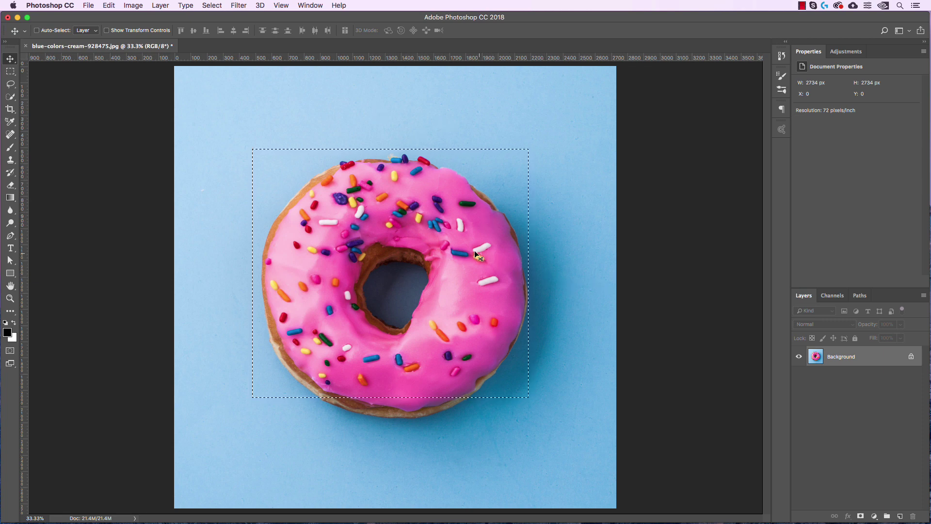
left_click(109, 6)
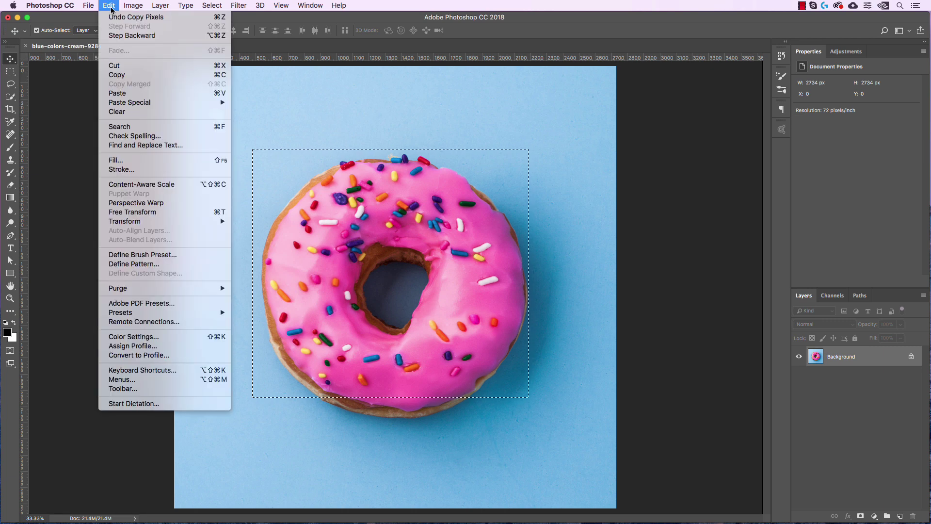
left_click(144, 76)
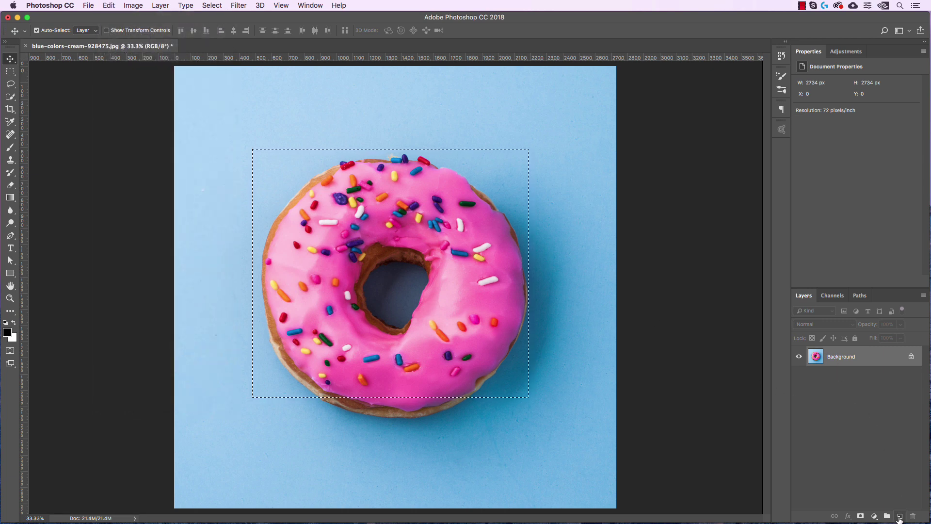
left_click(900, 517)
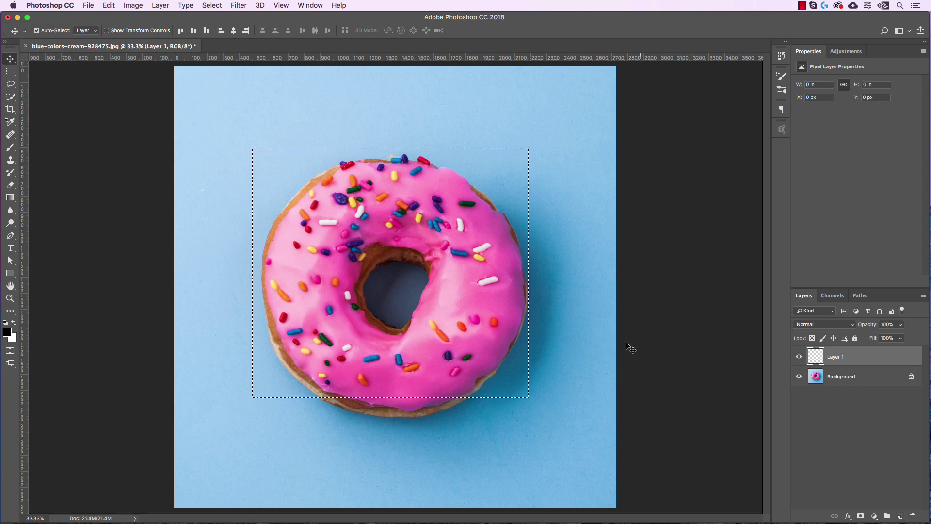
key("super+v")
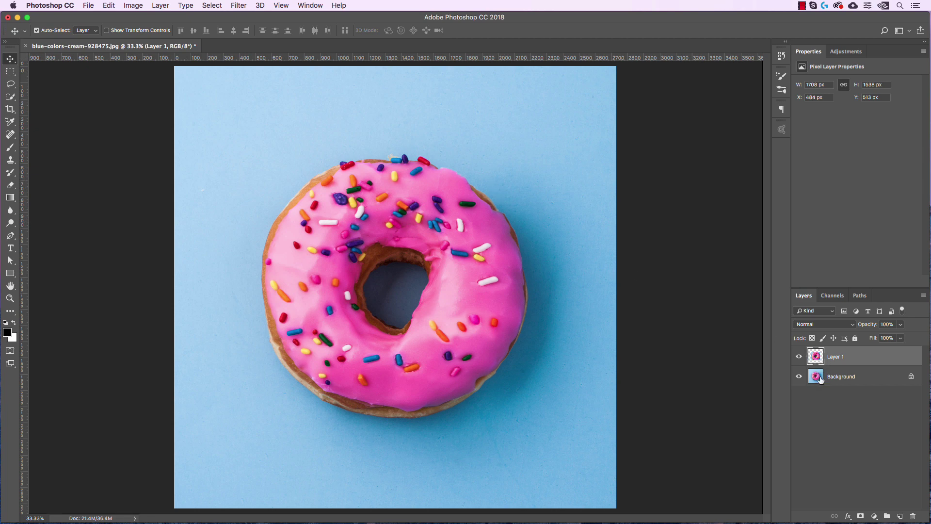
- Move the pasted donut piece around while hiding and showing the Background, and delete Layer 1
left_click(799, 379)
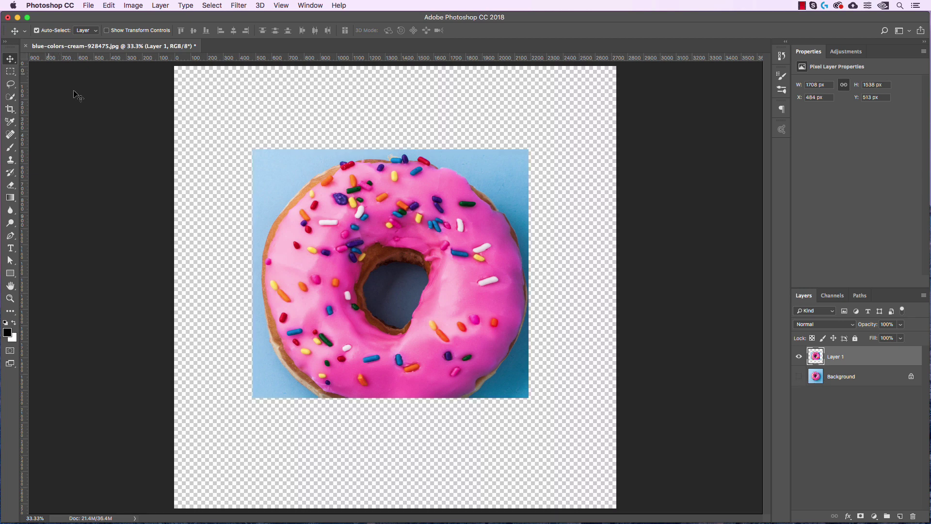
mouse_move(468, 233)
left_mouse_down()
mouse_move(520, 213)
mouse_move(519, 191)
mouse_move(506, 292)
mouse_move(395, 288)
mouse_move(396, 184)
mouse_move(473, 184)
mouse_move(518, 260)
mouse_move(476, 232)
left_mouse_up()
left_click(799, 376)
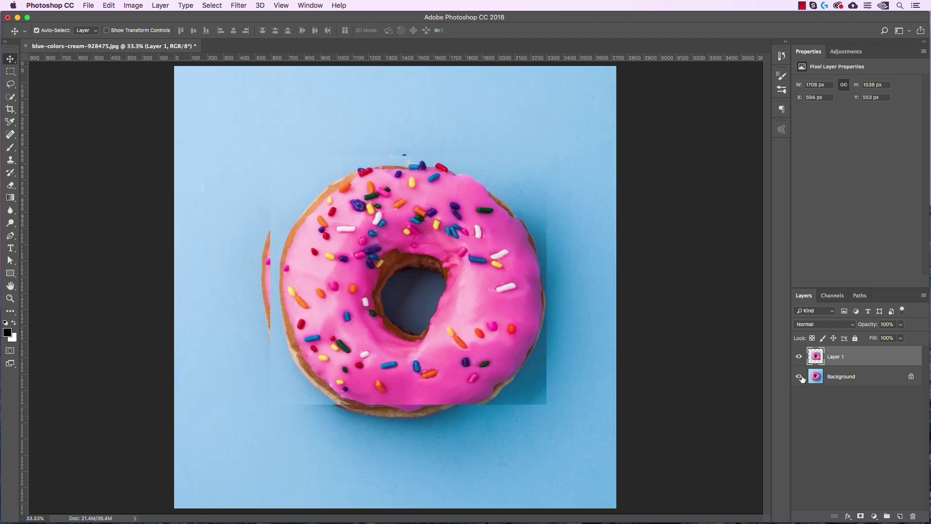
left_click(798, 376)
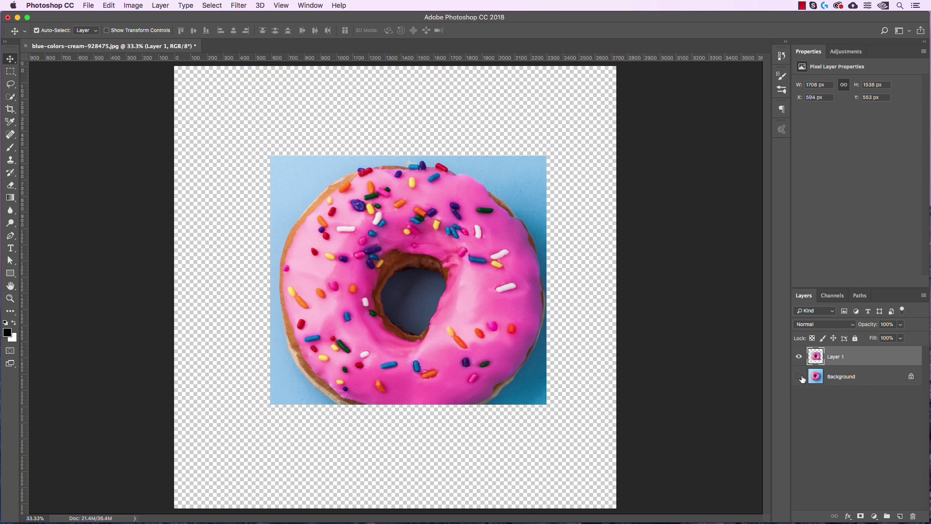
left_click(799, 377)
left_click_drag(501, 275, 465, 264)
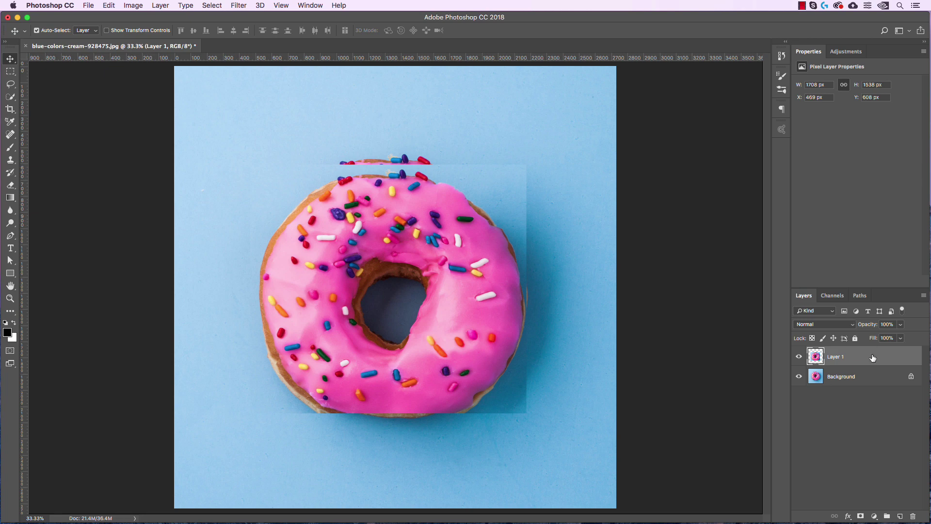
key("BackSpace")
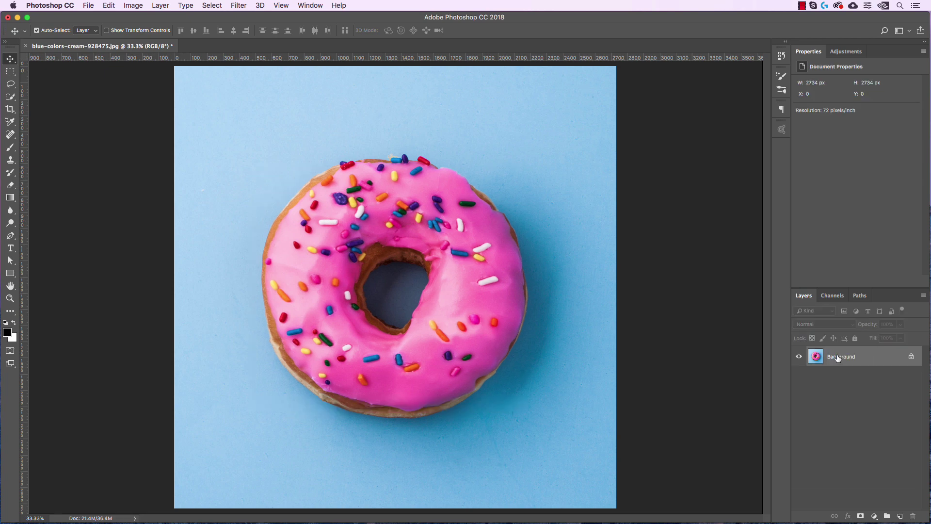
- Switch to the Elliptical Marquee tool and try three ellipses of different shapes around the donut, undoing each one
left_click(14, 71)
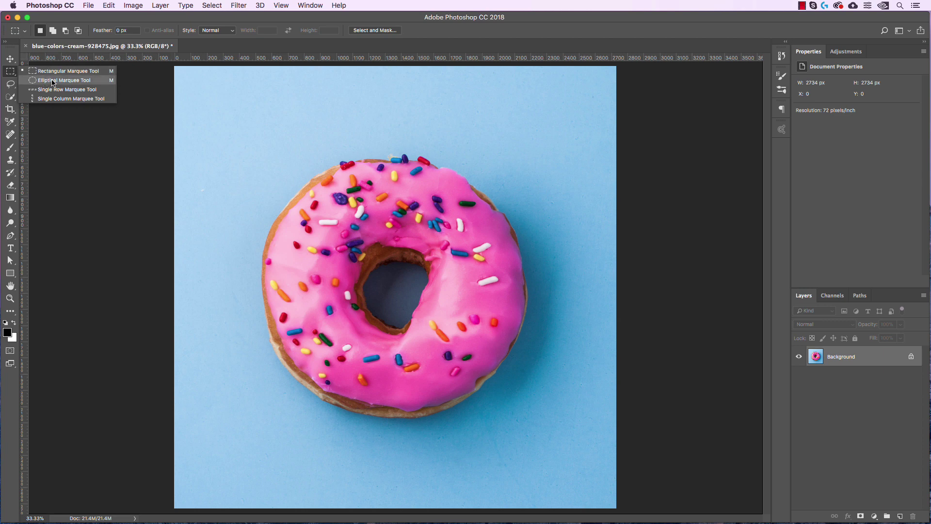
left_click(53, 80)
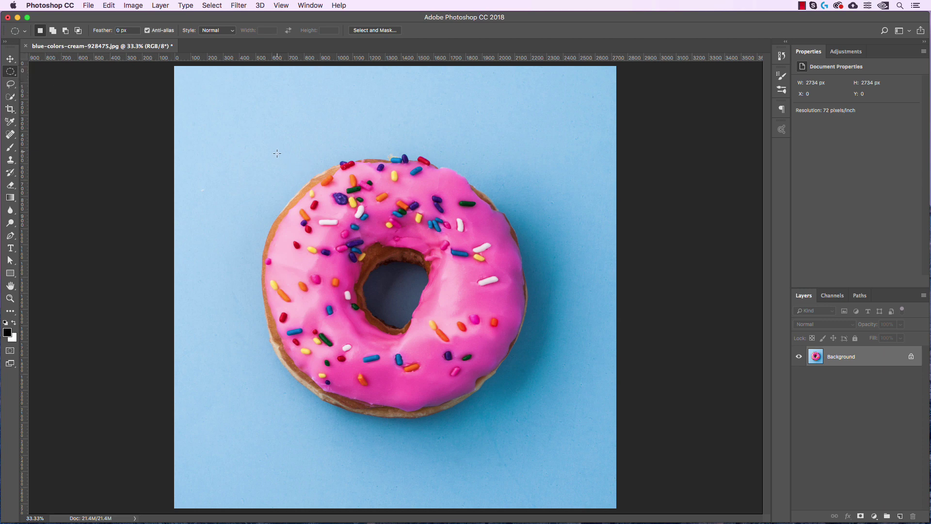
left_click_drag(277, 153, 582, 407)
key("super+z")
left_click_drag(256, 122, 537, 298)
key("super+z")
left_click_drag(263, 164, 589, 425)
key("super+z")
- Set the feather to 50 px, select the donut with a circular marquee and move the selected pixels to the right
type("50")
left_click_drag(279, 160, 527, 409)
left_click(11, 58)
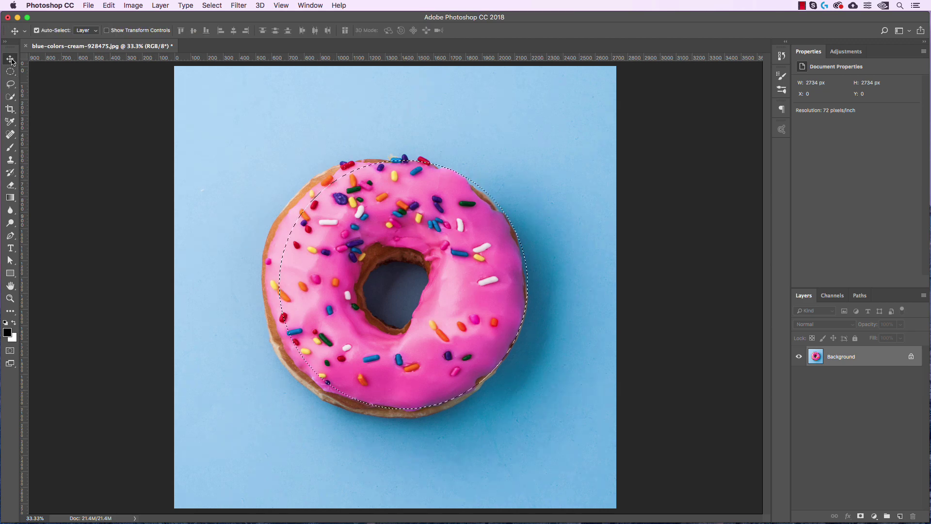
left_click_drag(421, 190, 533, 189)
left_click_drag(505, 223, 492, 229)
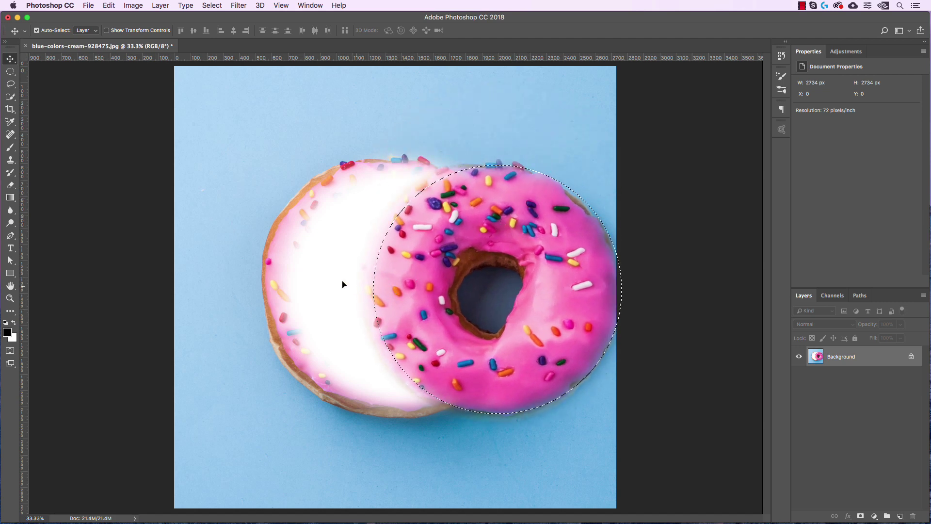
- Undo the move of the feathered donut selection and deselect it
left_click(11, 72)
left_click(243, 178)
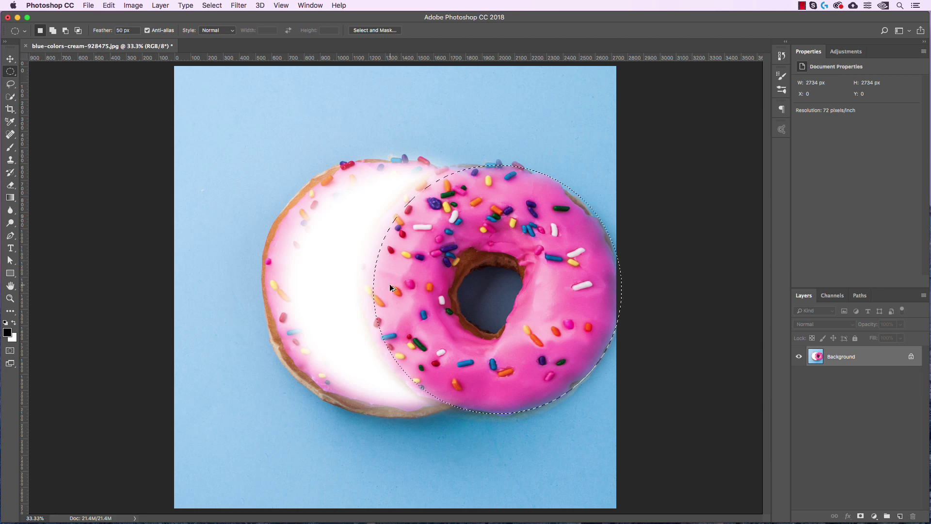
key("super+z")
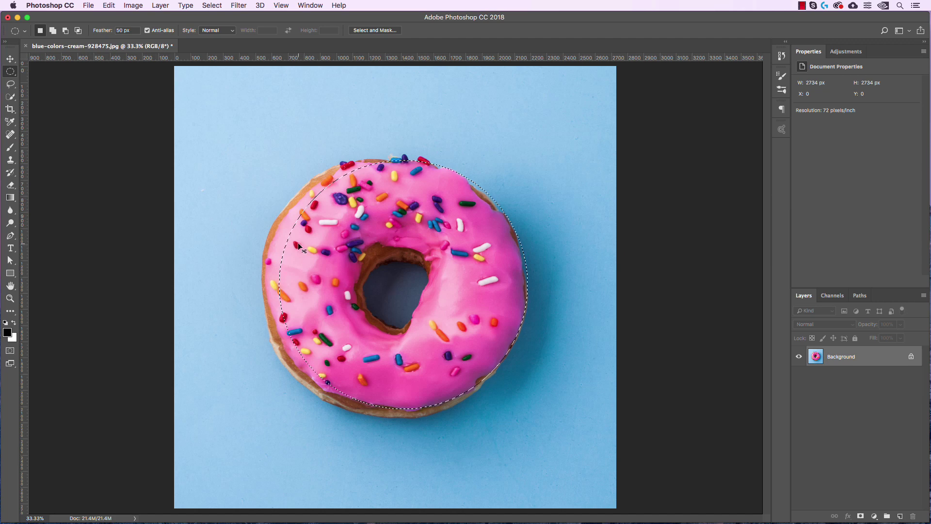
key("super+d")
- Set the feather to 0 px and draw successive elliptical selections, ending with one over the donut's upper-right part
left_click(134, 32)
type("0")
key("Return")
left_click_drag(253, 127, 406, 270)
left_click_drag(542, 147, 391, 284)
left_click_drag(242, 165, 430, 324)
left_click_drag(553, 190, 389, 337)
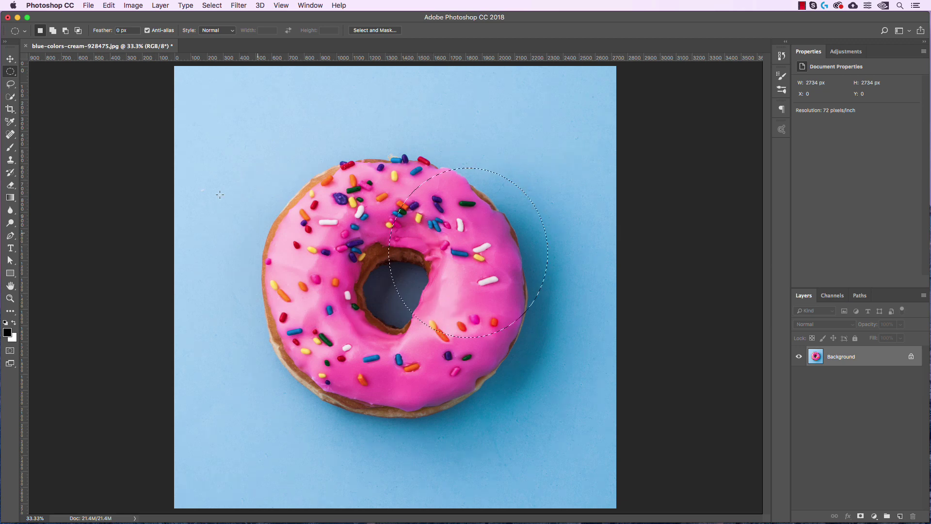
- Switch to adding to the selection and extend it with overlapping ellipses across the rest of the donut
left_click(54, 36)
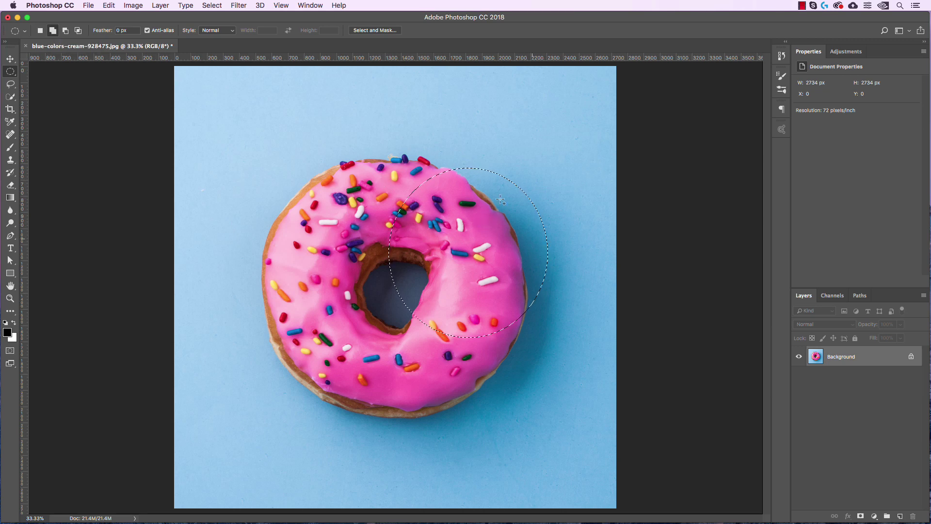
left_click_drag(257, 127, 434, 324)
left_click_drag(533, 442, 430, 272)
left_click_drag(566, 209, 510, 256)
left_click_drag(425, 272, 364, 409)
left_click_drag(444, 361, 271, 376)
left_click_drag(291, 265, 270, 320)
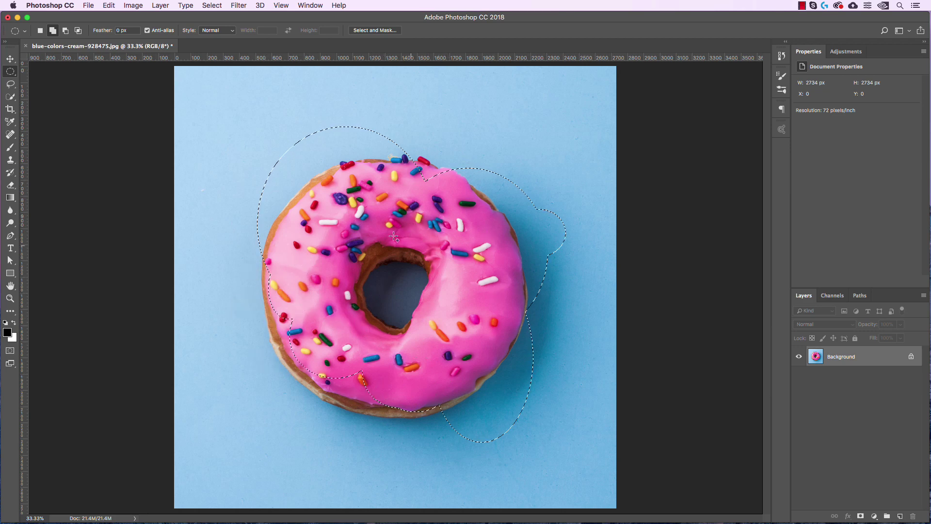
- Subtract elliptical areas from the selection along the donut's upper and right edges, and deselect everything
left_click(66, 31)
left_click_drag(297, 118, 348, 157)
left_click_drag(333, 112, 405, 160)
left_click_drag(189, 110, 364, 260)
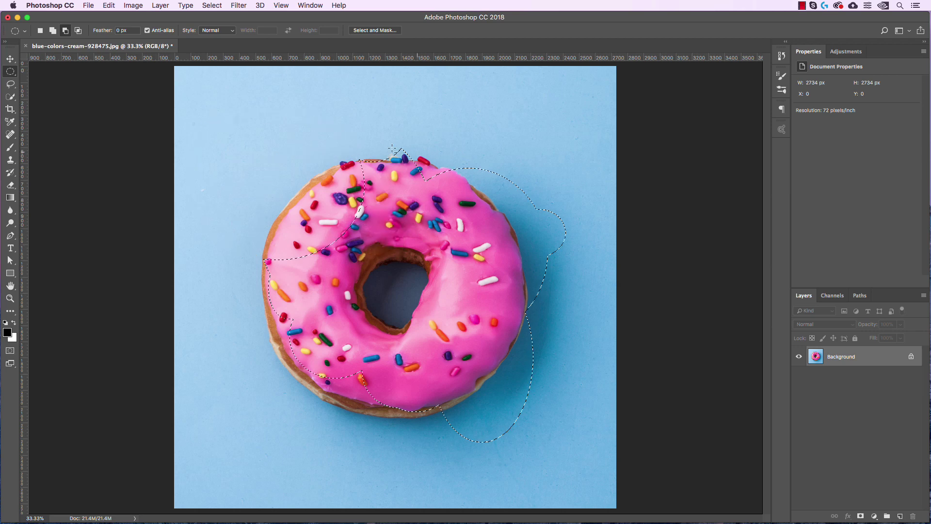
left_click_drag(318, 136, 434, 219)
left_click_drag(432, 140, 522, 240)
left_click_drag(582, 175, 507, 238)
left_click_drag(598, 210, 520, 266)
left_click_drag(541, 210, 514, 236)
left_click_drag(567, 249, 523, 259)
key("super+d")
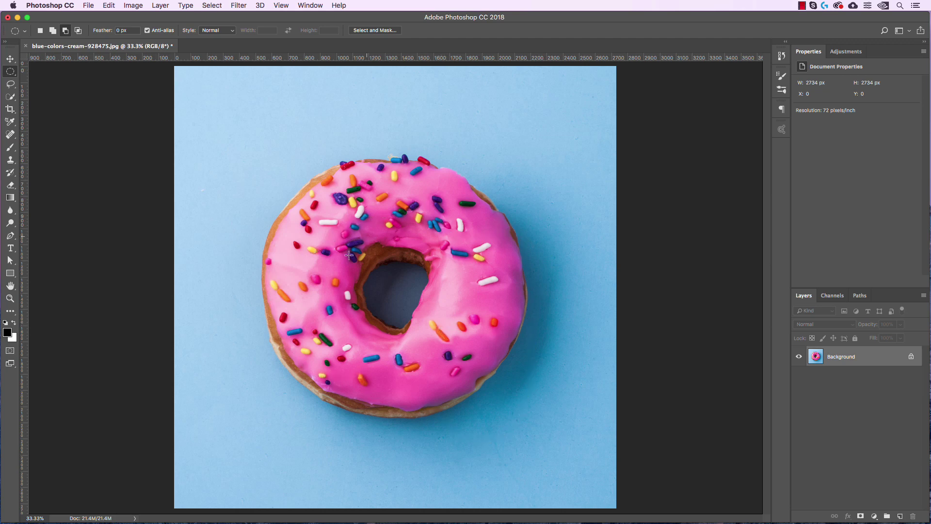
- Trace the donut's outline freehand with the Lasso tool as a new selection
left_click(11, 85)
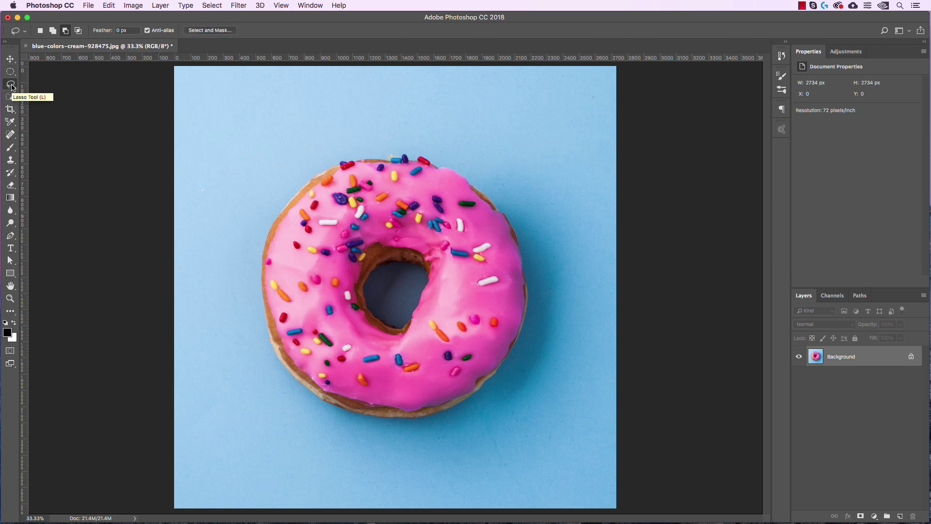
right_click(12, 87)
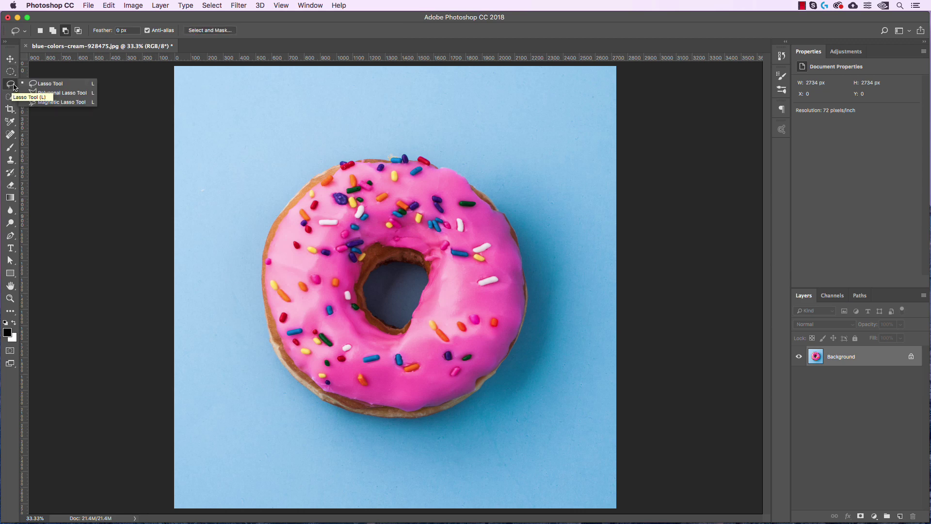
left_click(47, 85)
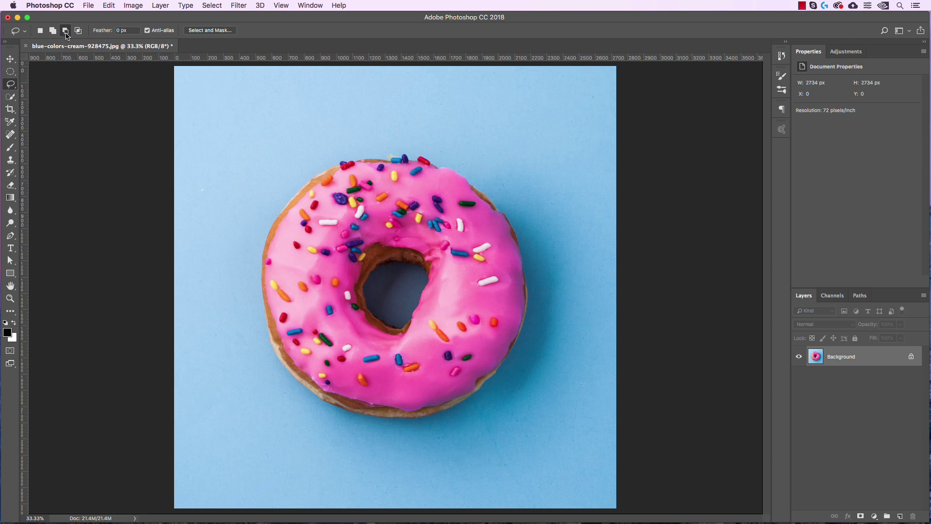
left_click(40, 33)
left_click_drag(406, 162, 326, 181)
left_click_drag(262, 304, 283, 358)
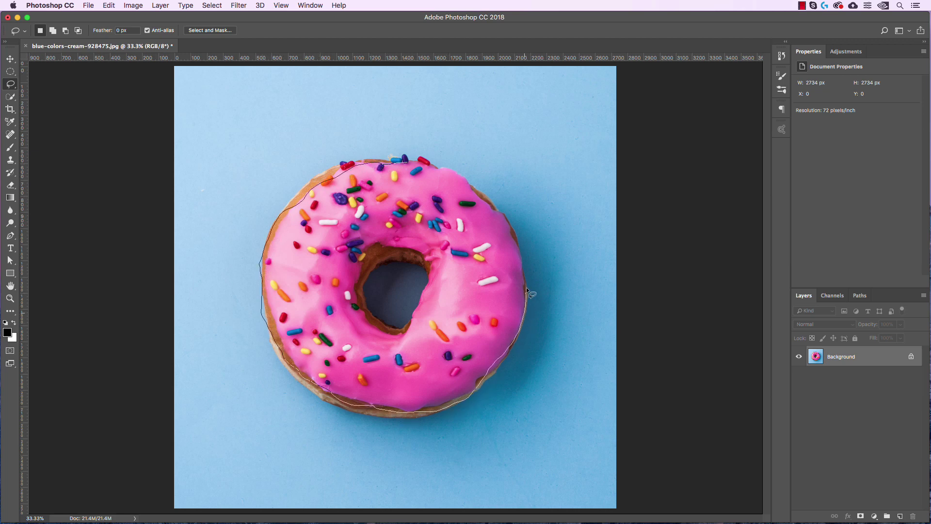
left_click_drag(437, 164, 438, 165)
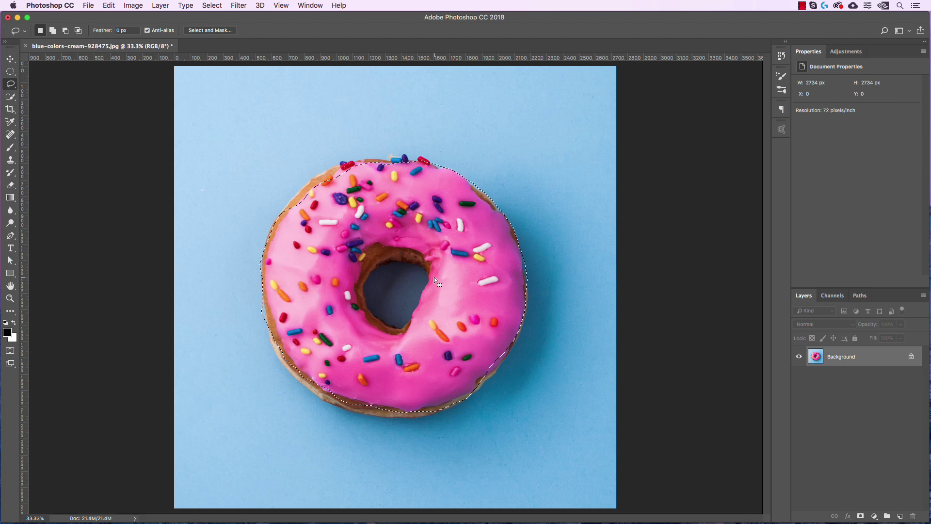
- Undo the rough lasso selection and retrace the donut's outer edge more closely, closing the outline above the upper sprinkles
key("super+z")
left_click_drag(266, 319, 289, 371)
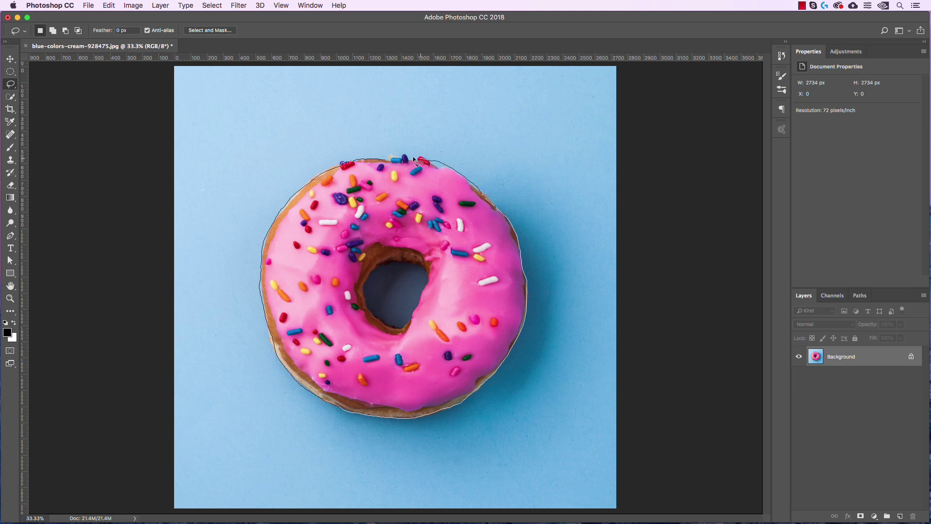
left_click_drag(413, 158, 413, 159)
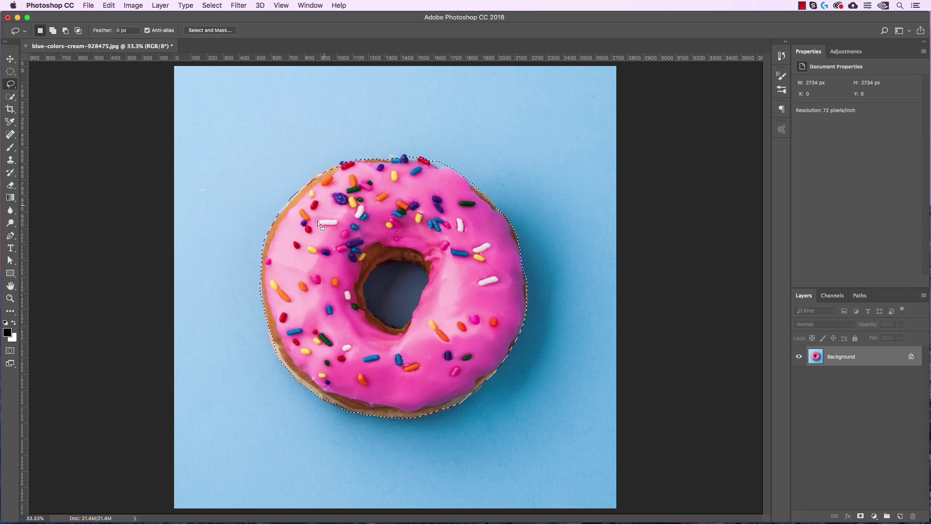
- Clear the selection and outline the donut with the Polygonal Lasso as a new selection, leaving out its upper-right part
right_click(10, 84)
left_click(59, 93)
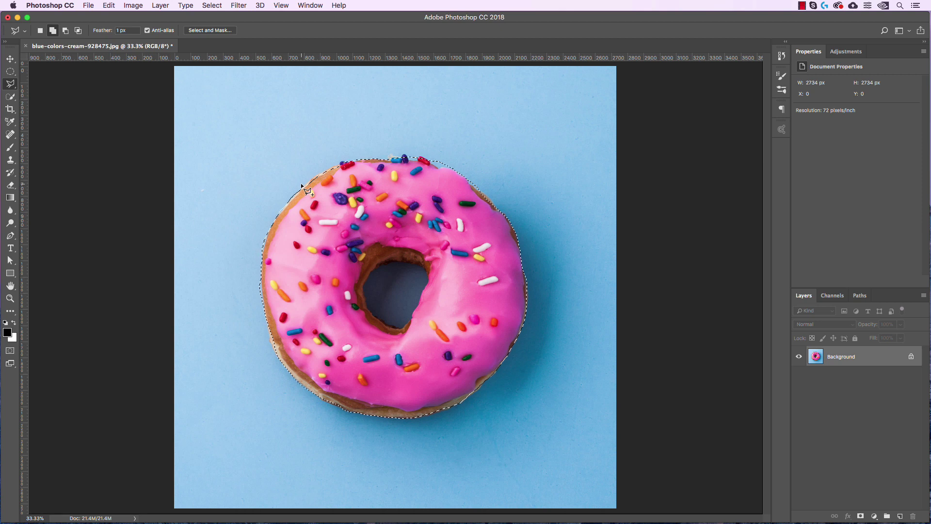
key("super+d")
left_click(41, 31)
left_click_drag(358, 161, 346, 168)
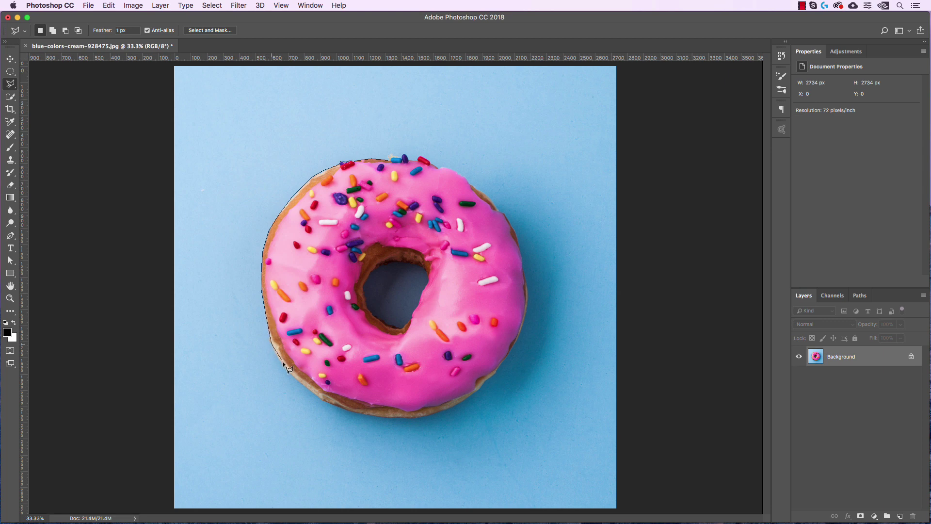
left_click(297, 379)
left_click(393, 161)
double_click(524, 258)
- Add the donut's missing upper-right part to the selection with the Polygonal Lasso
left_click(56, 33)
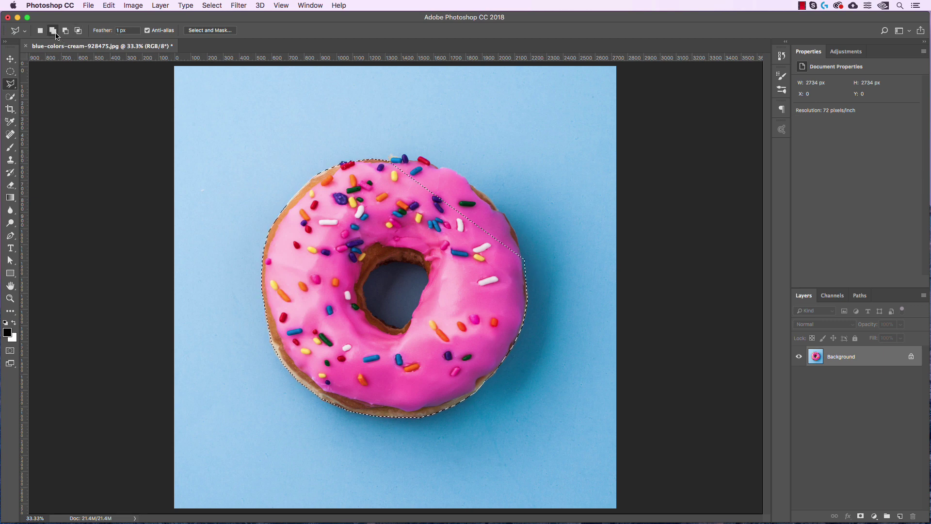
left_click(523, 261)
left_click(371, 161)
double_click(509, 296)
- Try moving the selected whole donut down and to the right, and undo the move
scroll(421, 160, "up", 5)
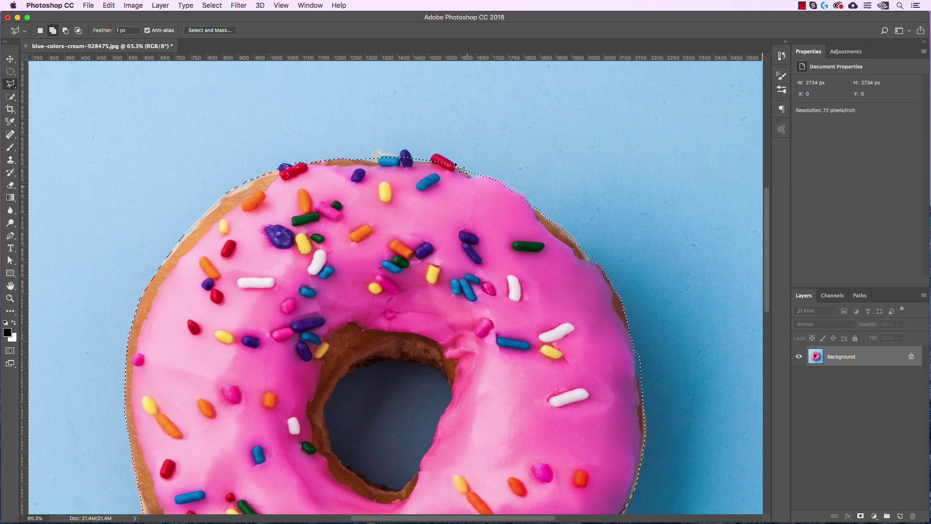
key("v")
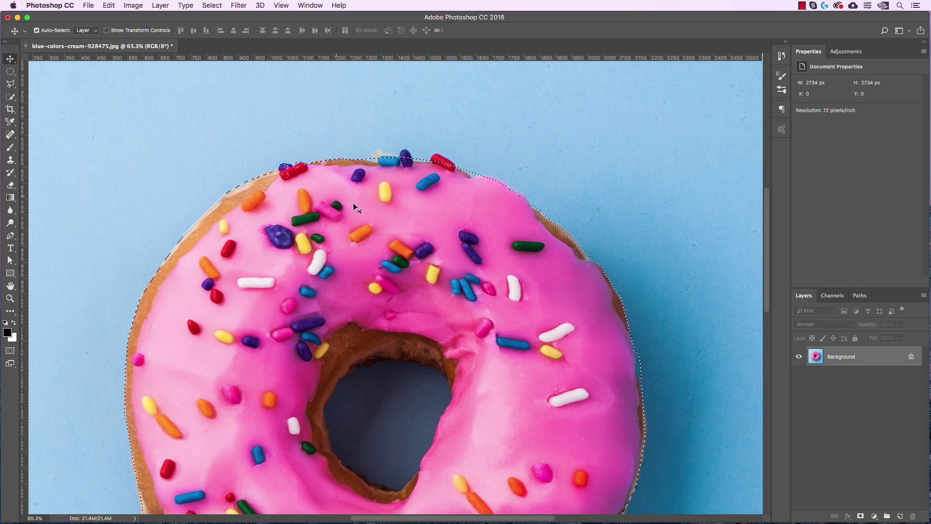
left_click_drag(353, 202, 485, 268)
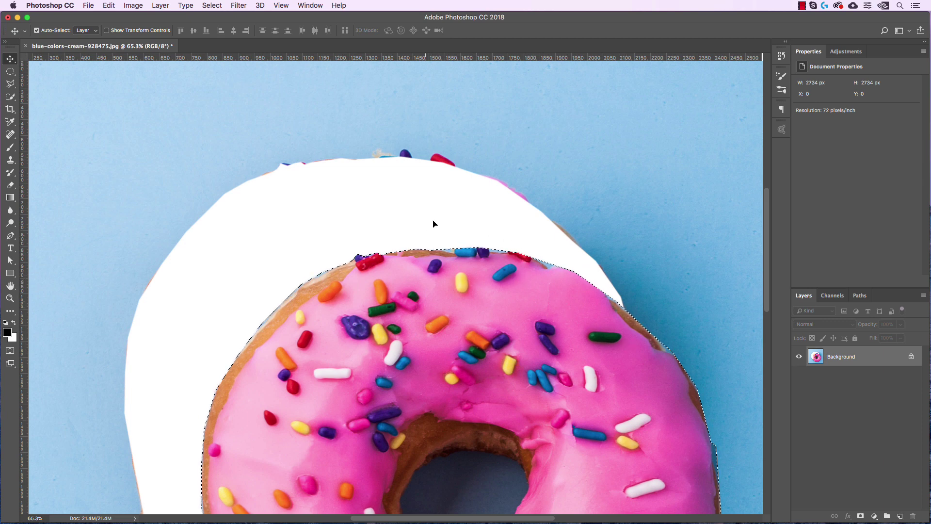
key("super+z")
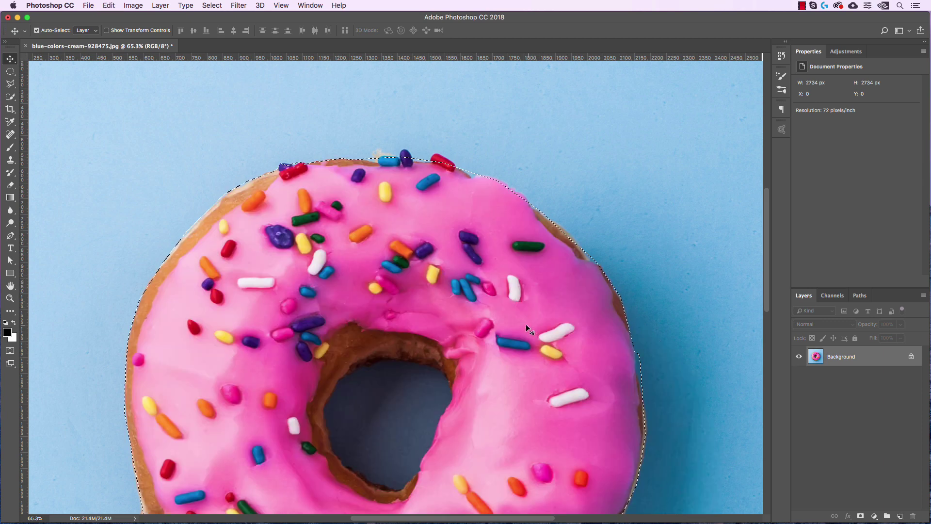
scroll(381, 270, "down", 5)
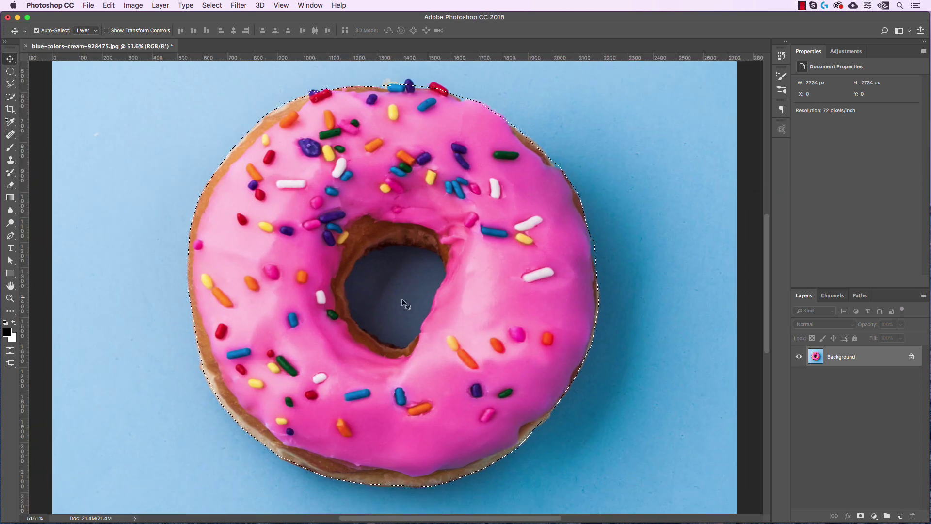
- Subtract the donut's center hole from the selection by tracing its edge with the Polygonal Lasso
left_click(11, 85)
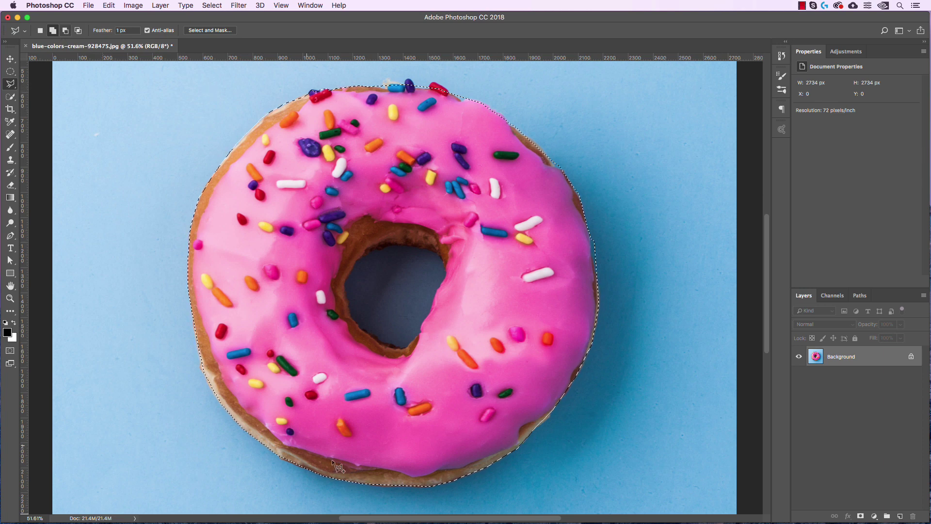
left_click(66, 30)
left_click(412, 246)
left_click(387, 244)
left_click(364, 254)
left_click(350, 270)
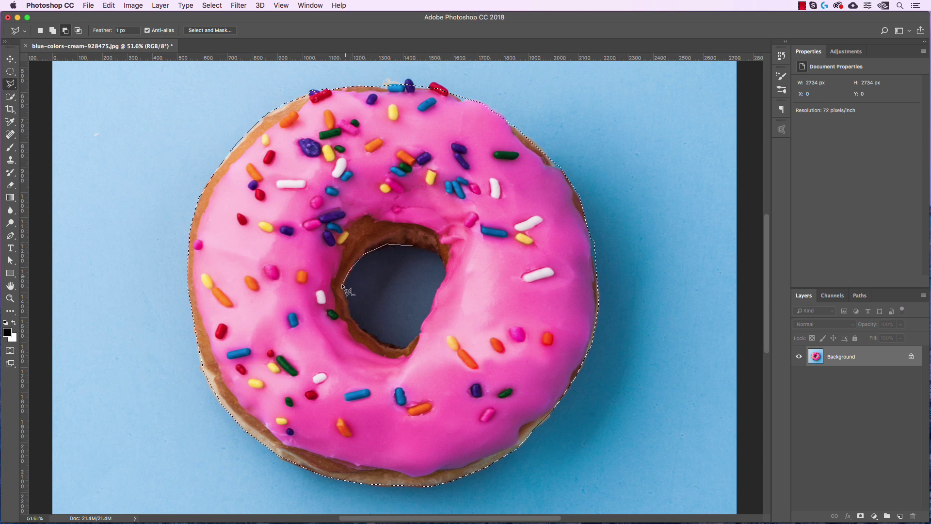
left_click(344, 289)
left_click(348, 307)
left_click(441, 254)
- Try moving the donut selection without its center hole down and to the right, and undo the move
scroll(395, 301, "down", 2)
scroll(395, 301, "down", 2)
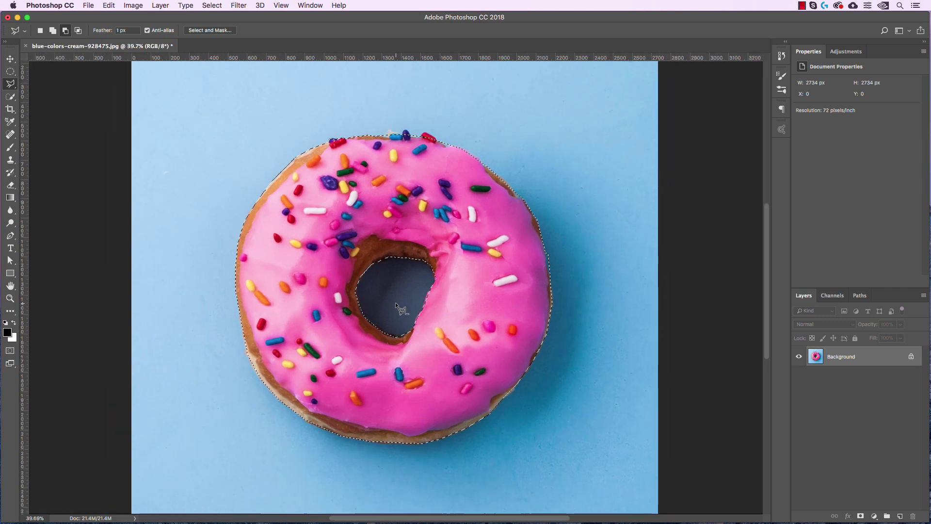
key("v")
left_click_drag(412, 207, 487, 287)
key("super+z")
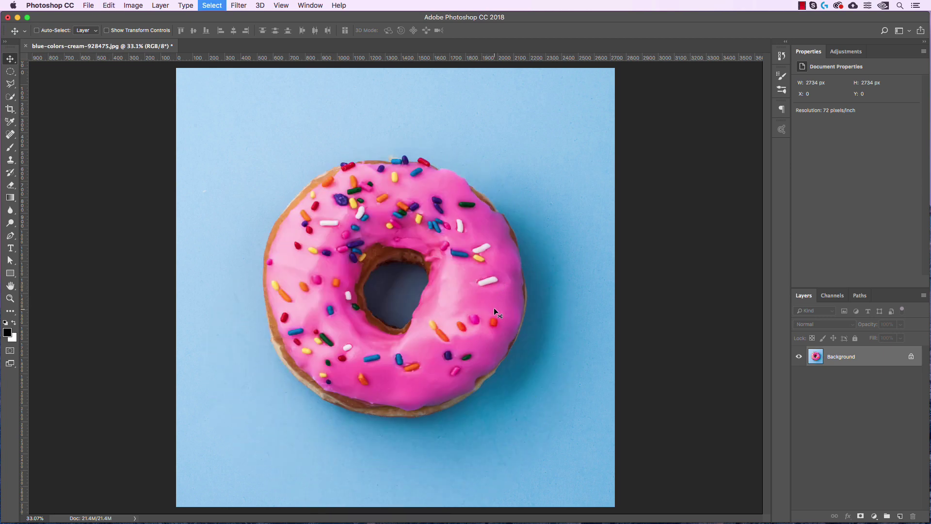
- Clear the selection and enclose the donut and some surrounding background in a loose, angular Polygonal Lasso outline
key("super+d")
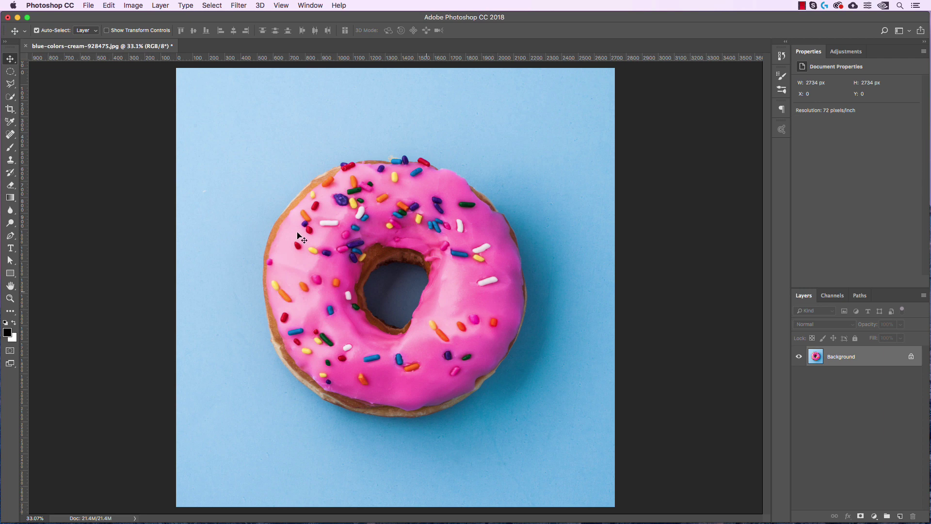
left_click(11, 84)
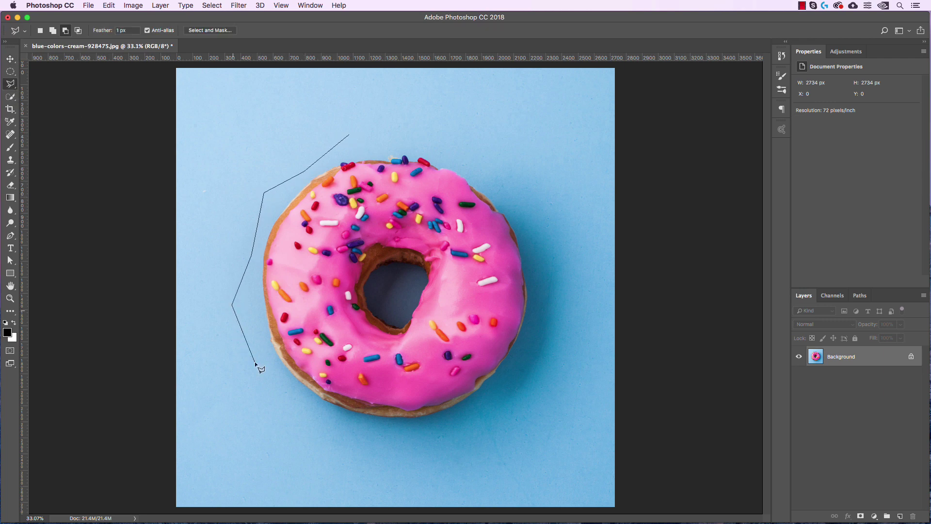
left_click(400, 459)
left_click(490, 464)
left_click(555, 248)
left_click(535, 158)
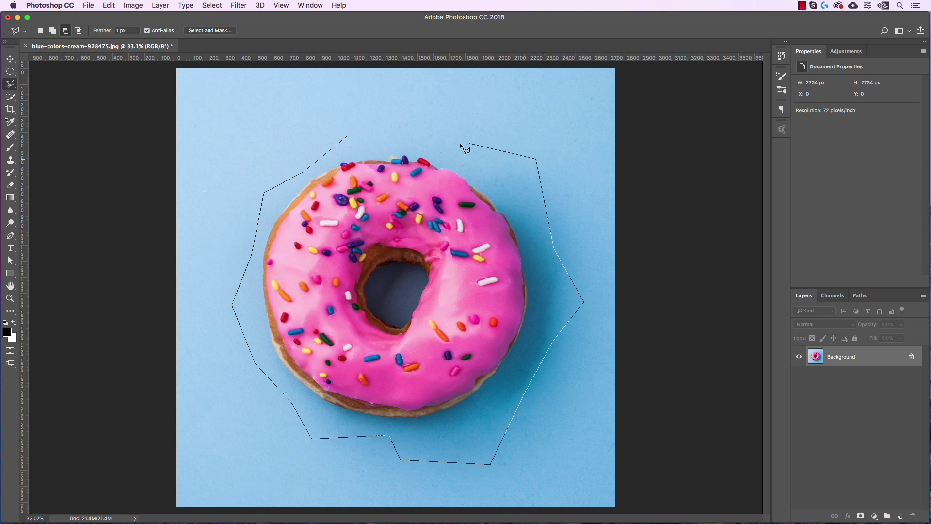
left_click(455, 145)
left_click(430, 108)
left_click(349, 134)
- Try moving the loosely selected donut and its background toward the image's lower-right corner, and undo the move
left_click(10, 59)
left_click_drag(372, 172, 478, 274)
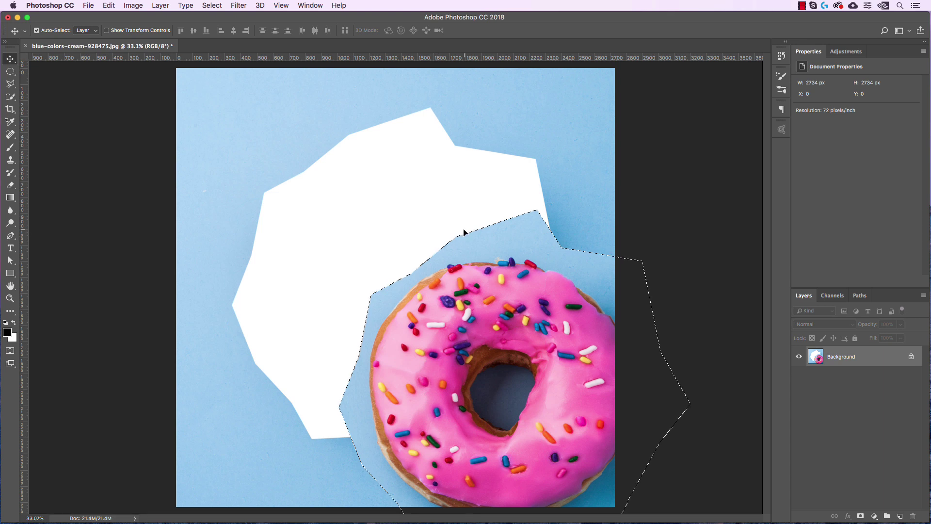
key("super+z")
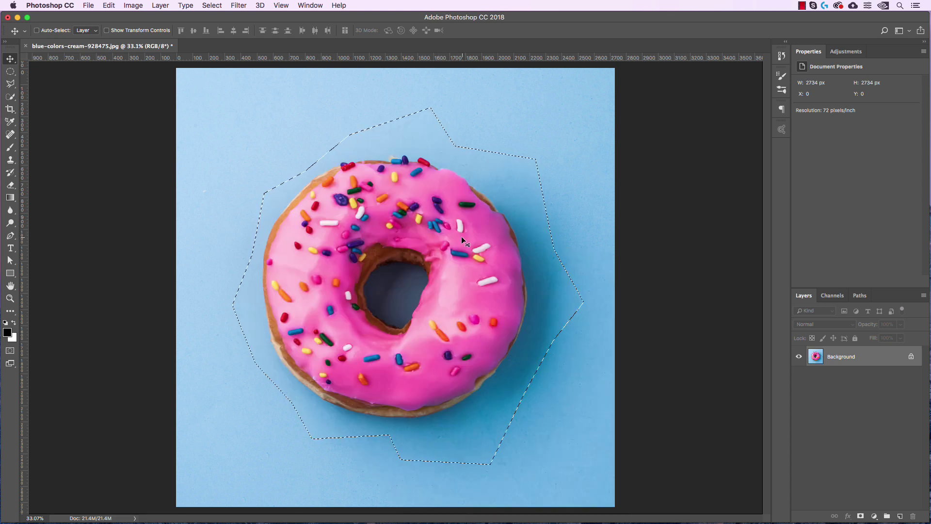
- Clear the selection and select the pink frosting with the Magic Wand in add mode, sampling several areas
key("super+d")
left_click(10, 97)
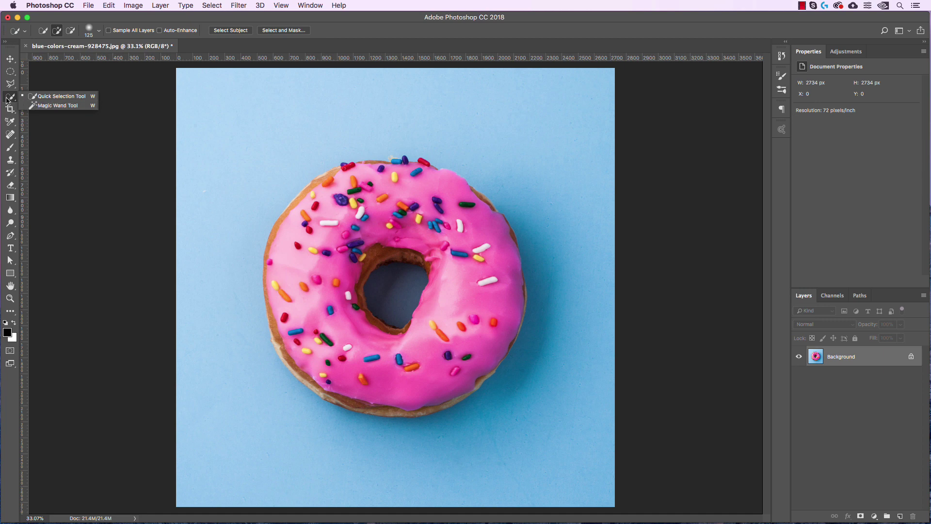
left_click(68, 106)
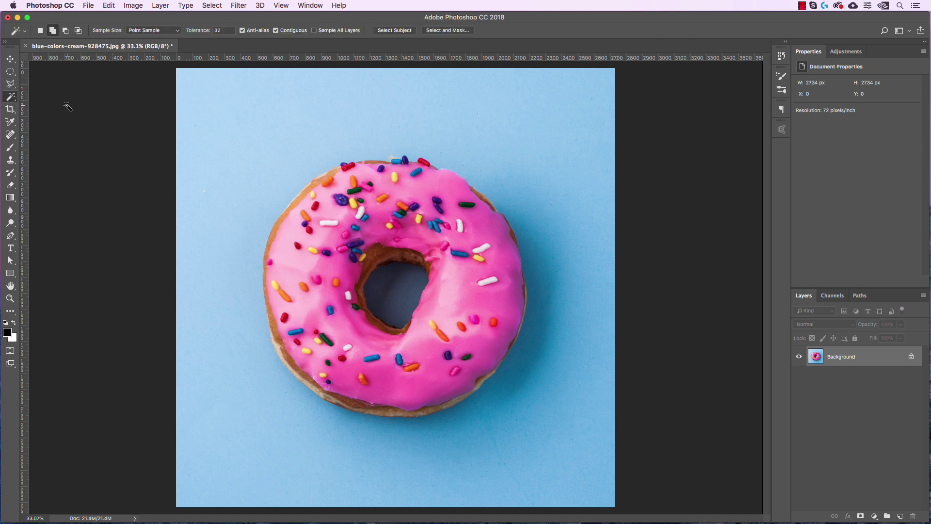
left_click(53, 31)
left_click(405, 196)
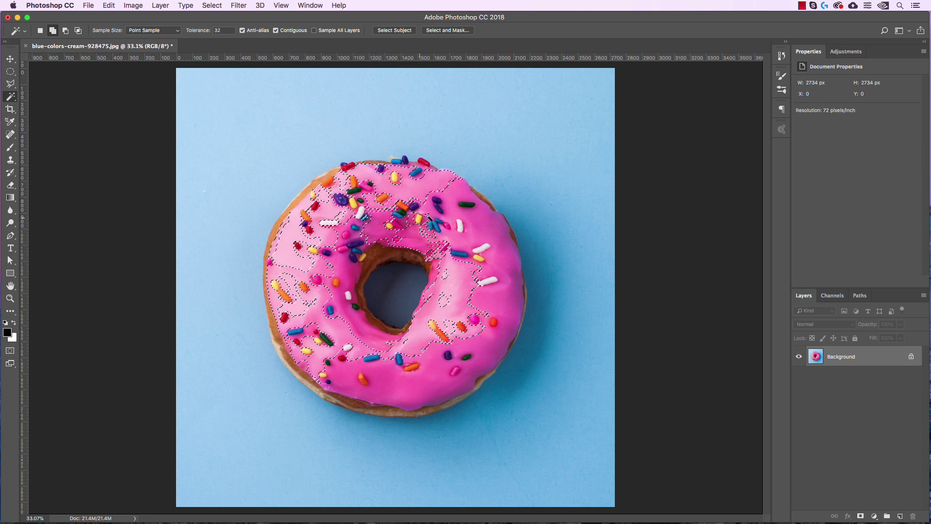
left_click(470, 206)
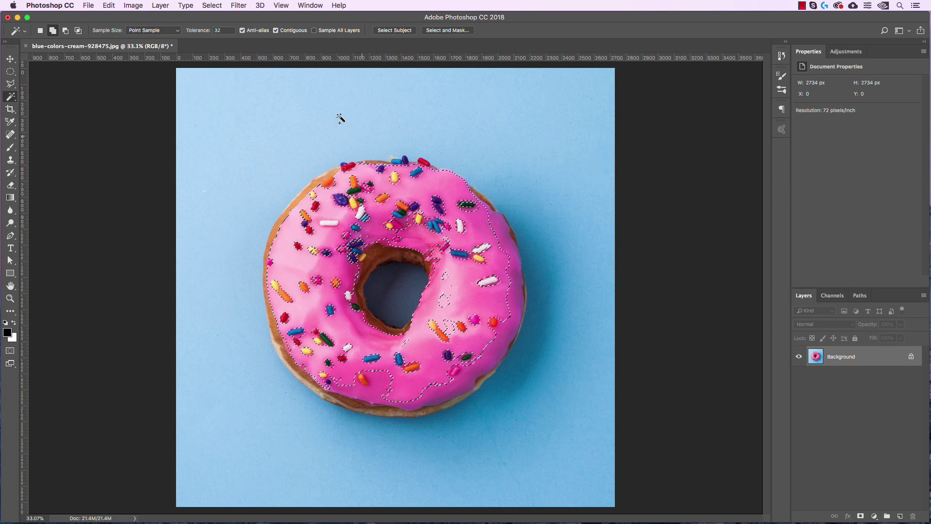
- Set the Magic Wand tolerance to 83 and extend the selection across the rest of the donut
left_click(216, 32)
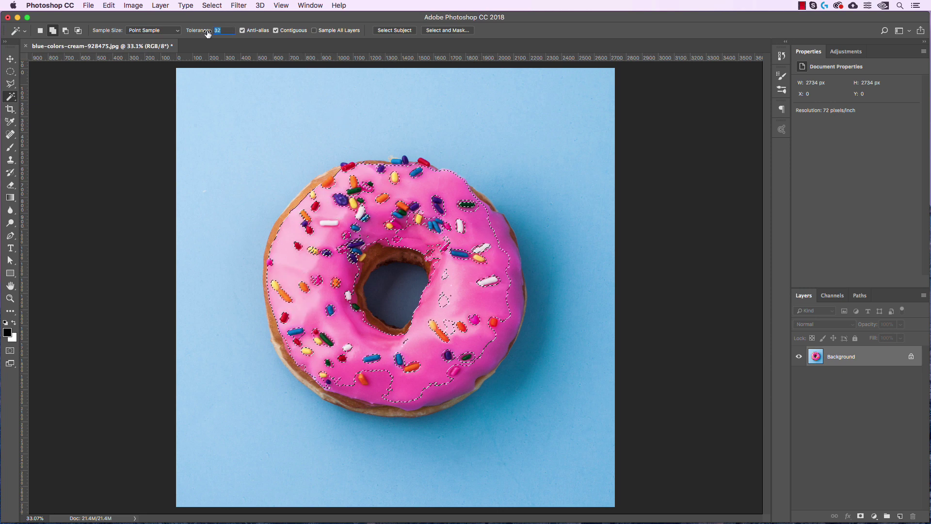
type("3")
left_click_drag(208, 33, 235, 34)
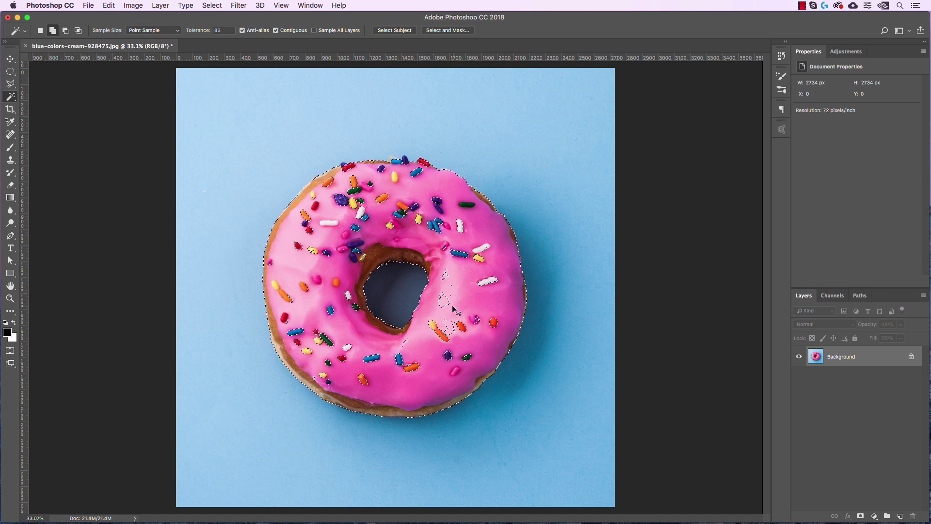
- Clear the selection and paint over the donut's upper frosting with the Quick Selection tool in add mode at brush size 188
key("super+d")
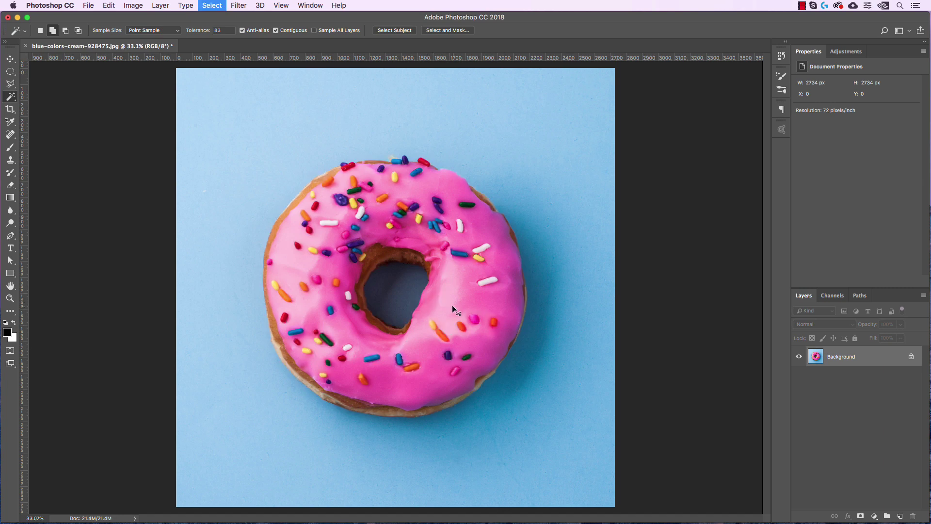
left_click(12, 97)
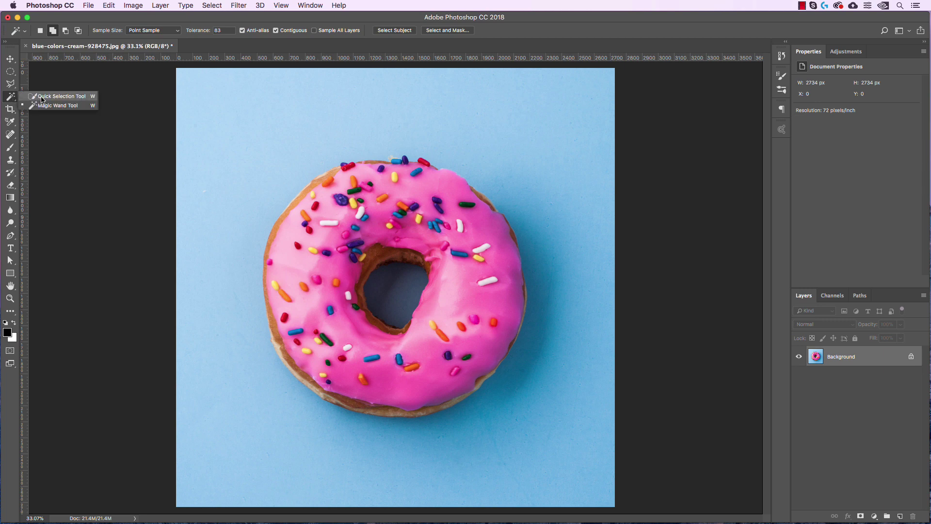
left_click(42, 97)
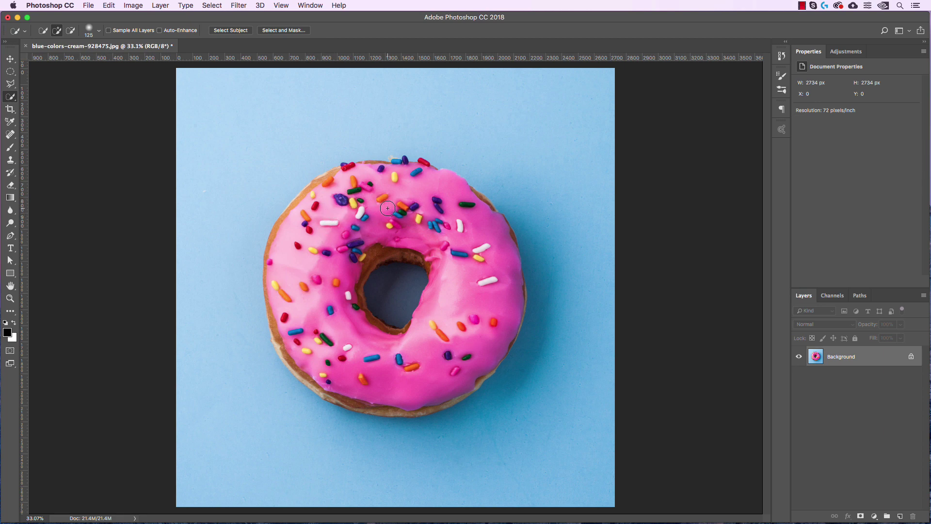
left_click_drag(387, 208, 392, 209)
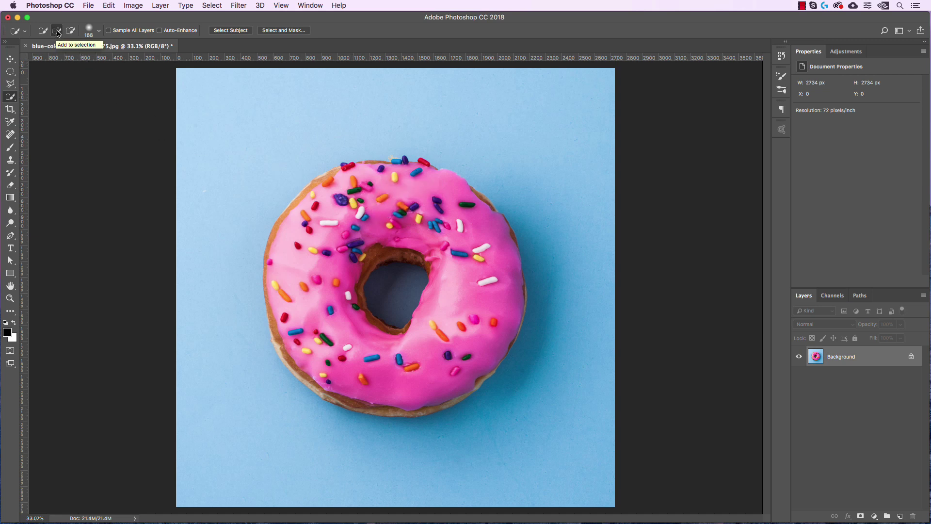
left_click(56, 31)
mouse_move(378, 202)
left_mouse_down()
mouse_move(339, 216)
mouse_move(308, 273)
mouse_move(328, 337)
mouse_move(353, 365)
mouse_move(387, 375)
mouse_move(469, 324)
mouse_move(471, 204)
left_mouse_up()
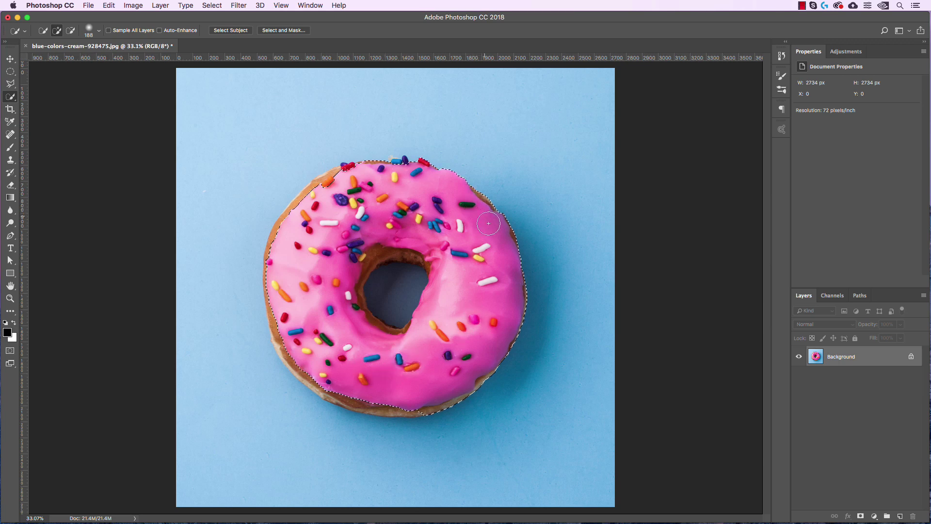
- Extend the selection over the donut's outer crust and refine its edge around the upper-left purple sprinkle at brush size 62
mouse_move(348, 178)
left_mouse_down()
mouse_move(310, 199)
mouse_move(299, 251)
mouse_move(292, 307)
mouse_move(304, 356)
mouse_move(296, 352)
mouse_move(318, 377)
mouse_move(285, 339)
mouse_move(407, 398)
left_mouse_up()
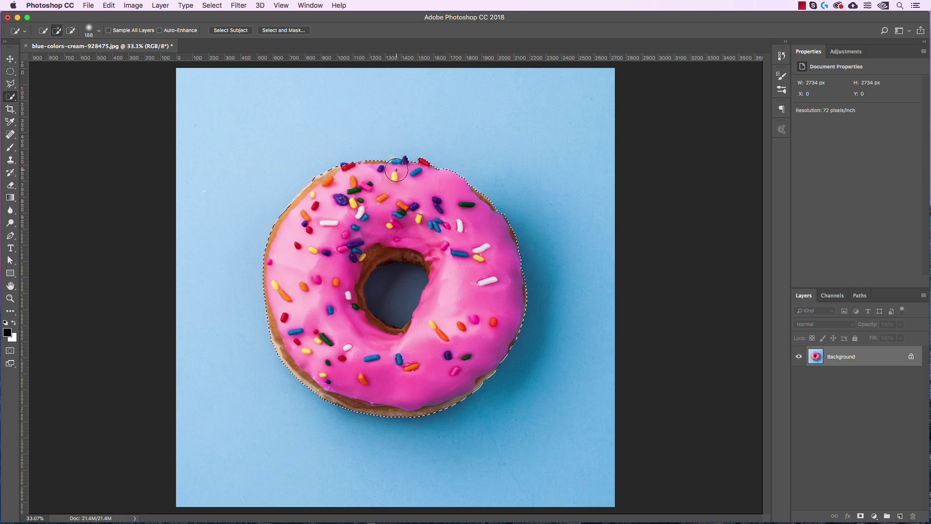
scroll(401, 157, "up", 6)
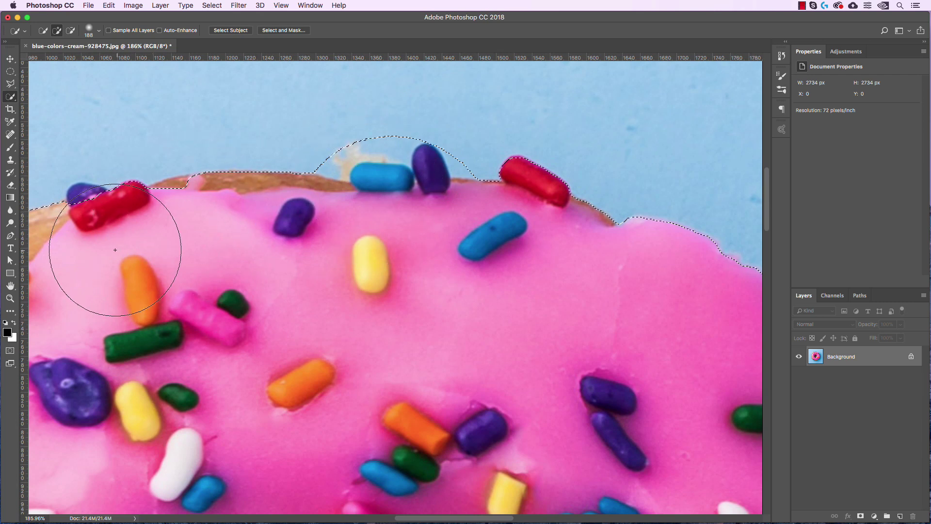
left_click_drag(274, 214, 413, 200)
key("super+r")
mouse_move(276, 177)
left_mouse_down()
mouse_move(390, 222)
mouse_move(396, 198)
mouse_move(368, 173)
mouse_move(342, 174)
left_mouse_up()
mouse_move(291, 135)
left_mouse_down()
mouse_move(170, 164)
mouse_move(185, 166)
left_mouse_up()
left_click_drag(235, 196, 222, 192)
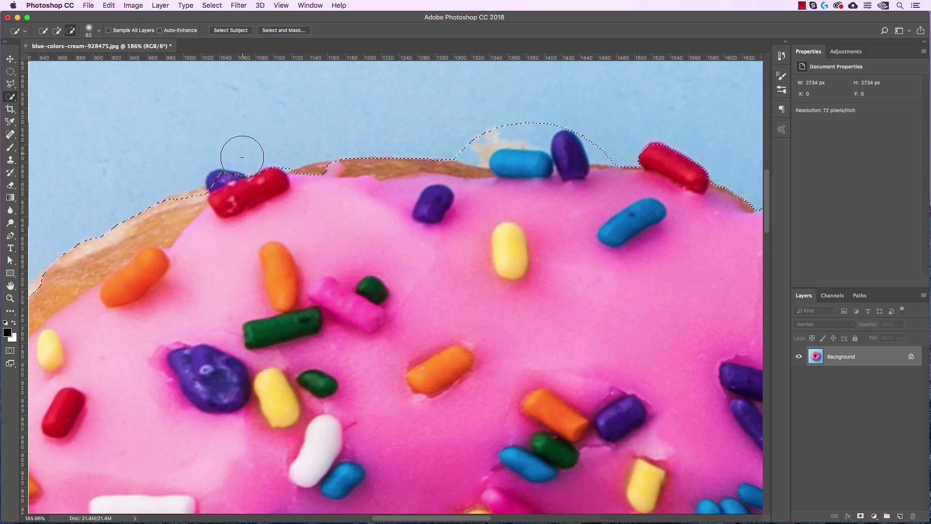
left_click_drag(222, 168, 214, 174)
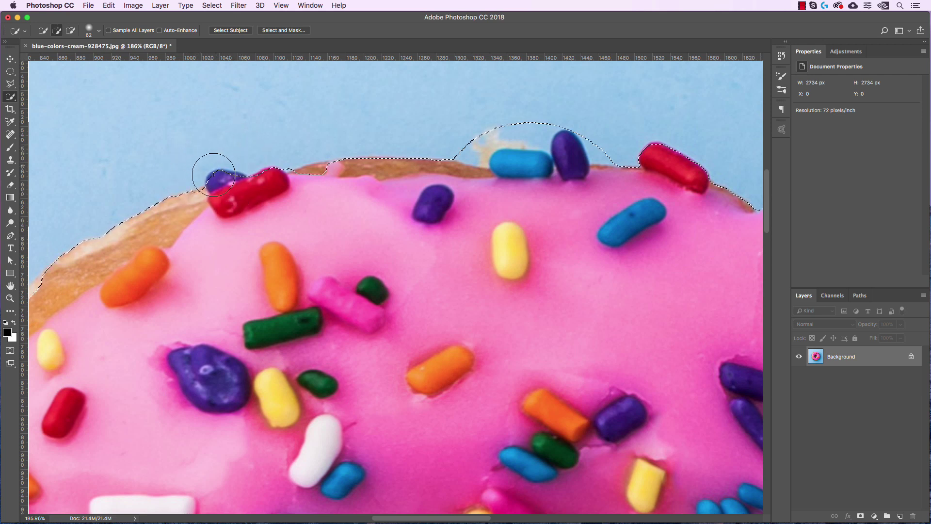
- Subtract the excess blue background around the blue and purple sprinkles on the donut's top edge from the selection
scroll(388, 167, "right", 5)
scroll(388, 168, "up", 2)
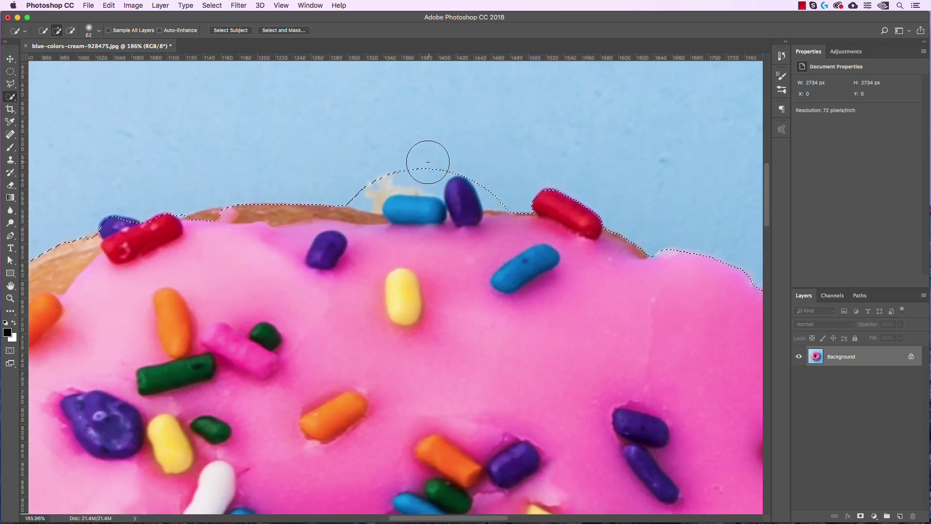
mouse_move(427, 162)
left_mouse_down()
mouse_move(337, 183)
mouse_move(384, 187)
mouse_move(440, 212)
left_mouse_up()
mouse_move(523, 179)
left_mouse_down()
mouse_move(501, 182)
mouse_move(492, 211)
mouse_move(560, 225)
left_mouse_up()
- Subtract the donut's center hole from the selection with the Quick Selection tool
scroll(334, 257, "down", 2)
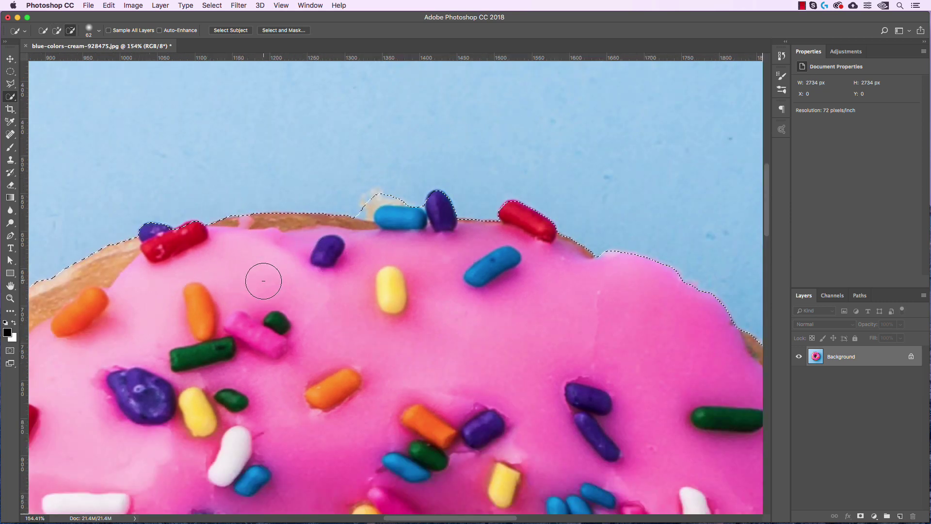
scroll(282, 338, "down", 4)
scroll(282, 338, "down", 5)
scroll(417, 298, "down", 3)
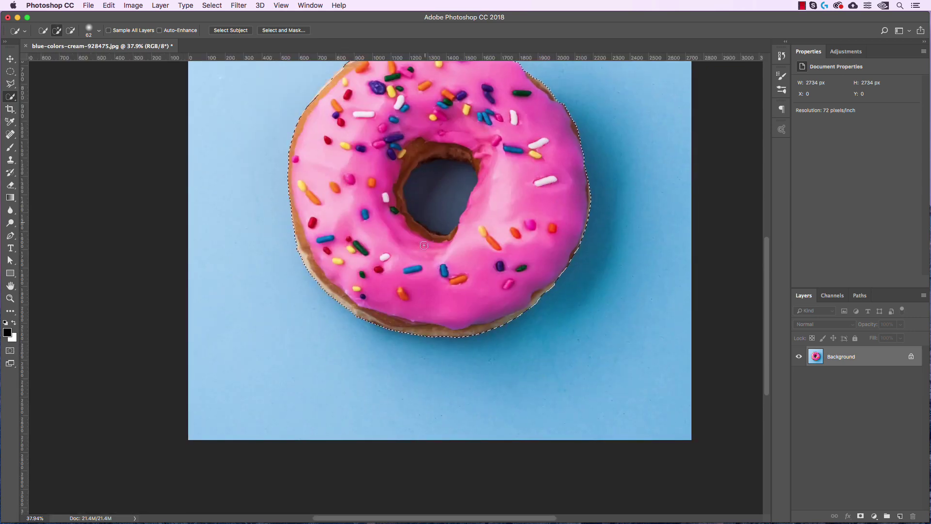
scroll(432, 284, "up", 1)
scroll(432, 284, "up", 3)
scroll(432, 285, "right", 2)
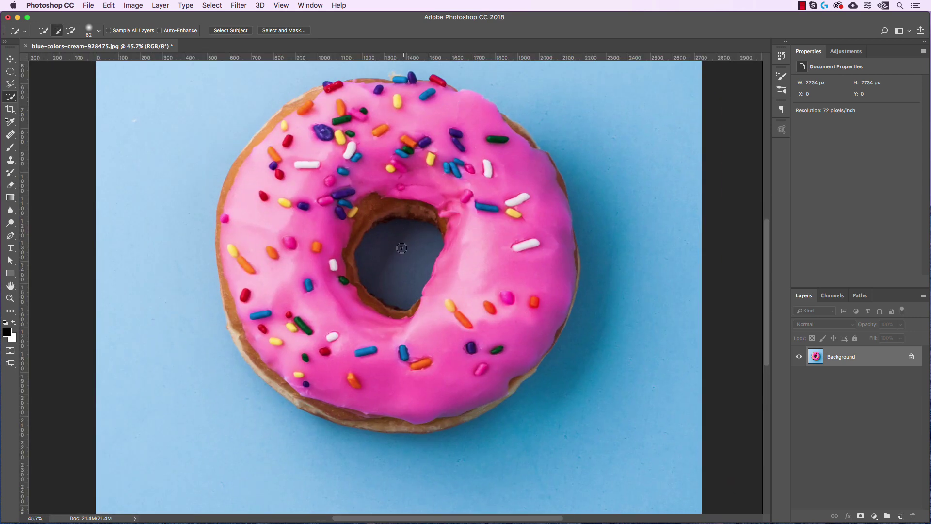
key("alt")
mouse_move(380, 208)
left_mouse_down()
mouse_move(374, 204)
mouse_move(358, 222)
mouse_move(341, 254)
mouse_move(358, 293)
mouse_move(389, 314)
left_mouse_up()
- Move the selected donut to the right with the Move tool and shift it back left and slightly down
scroll(443, 221, "down", 3)
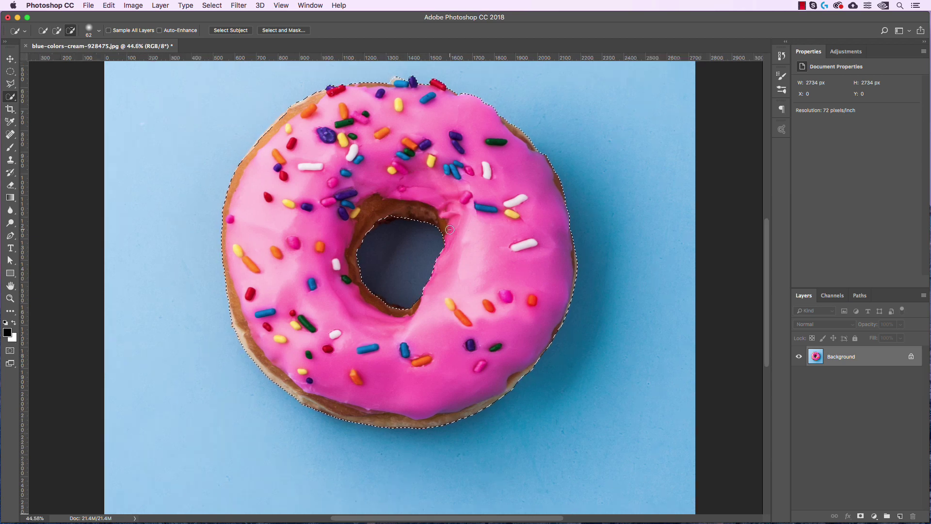
scroll(426, 231, "down", 2)
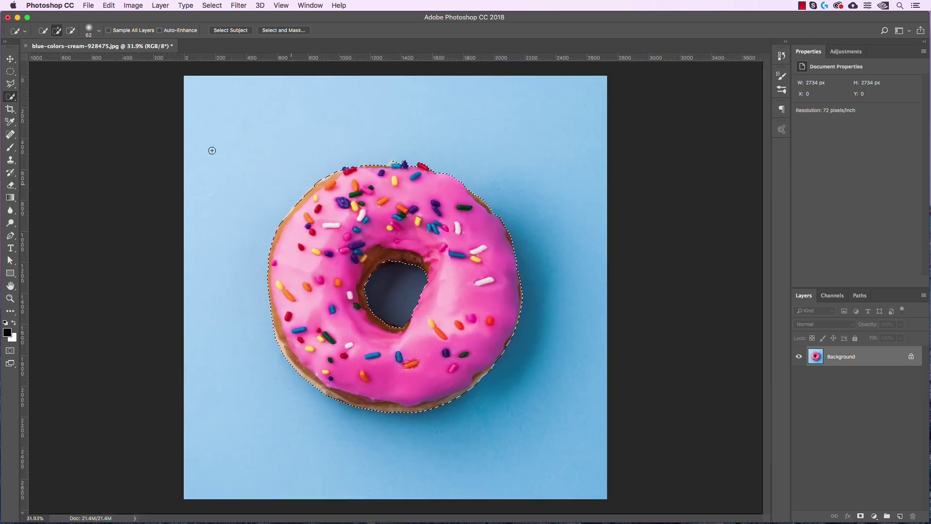
left_click(13, 61)
left_click_drag(414, 226, 475, 241)
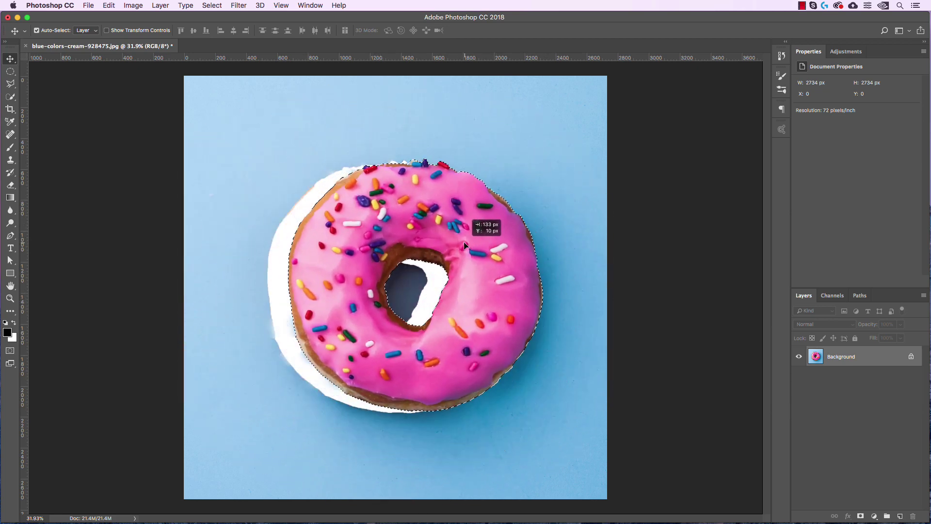
scroll(420, 160, "up", 5)
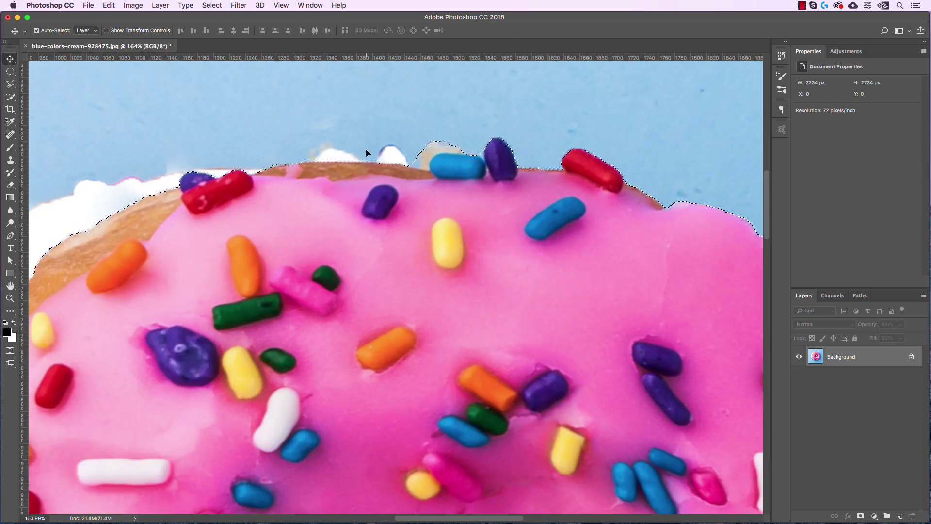
left_click_drag(497, 210, 359, 271)
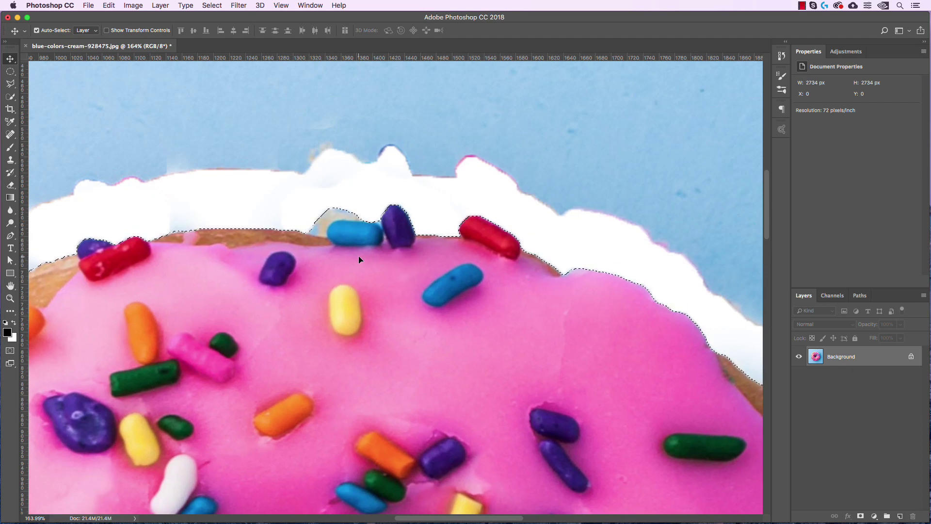
scroll(358, 255, "down", 5)
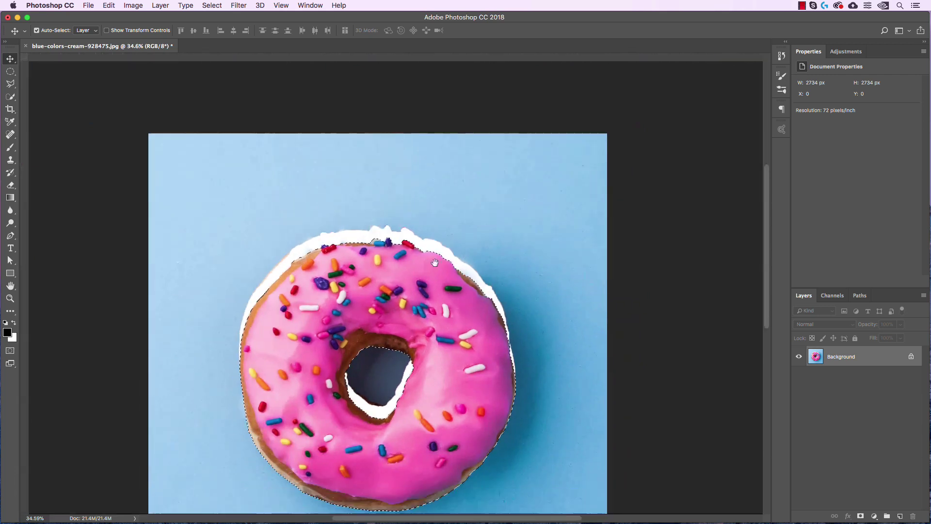